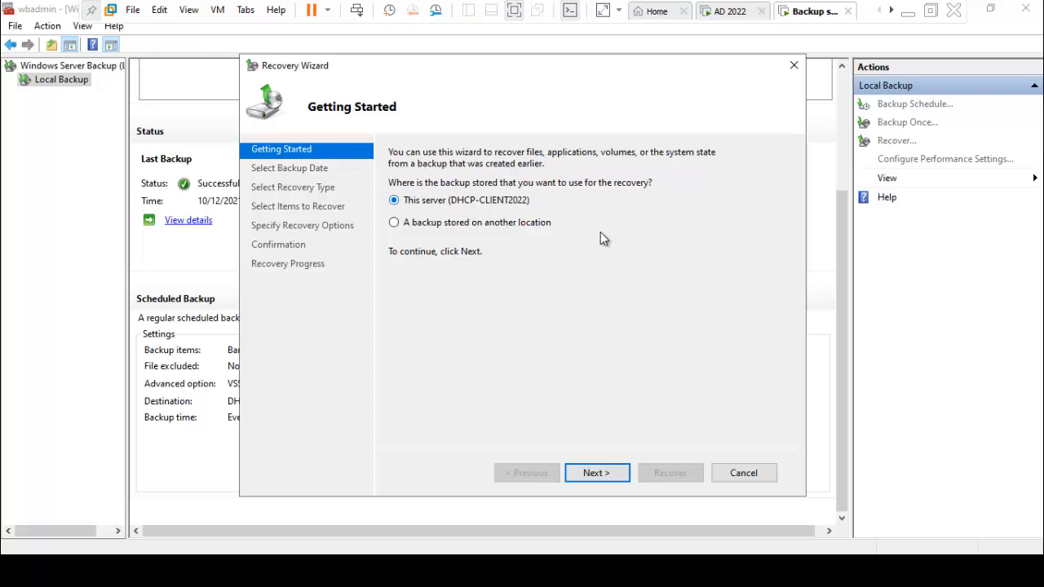
- Use the backup stored on this server as the recovery source and choose its 11:35 PM backup time
left_click(604, 474)
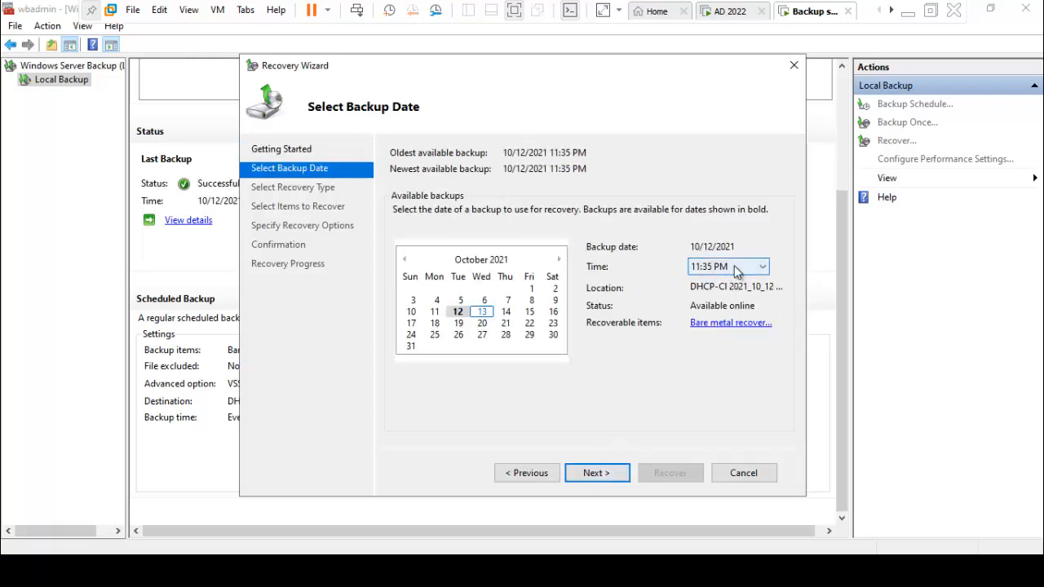
left_click(724, 269)
left_click(717, 277)
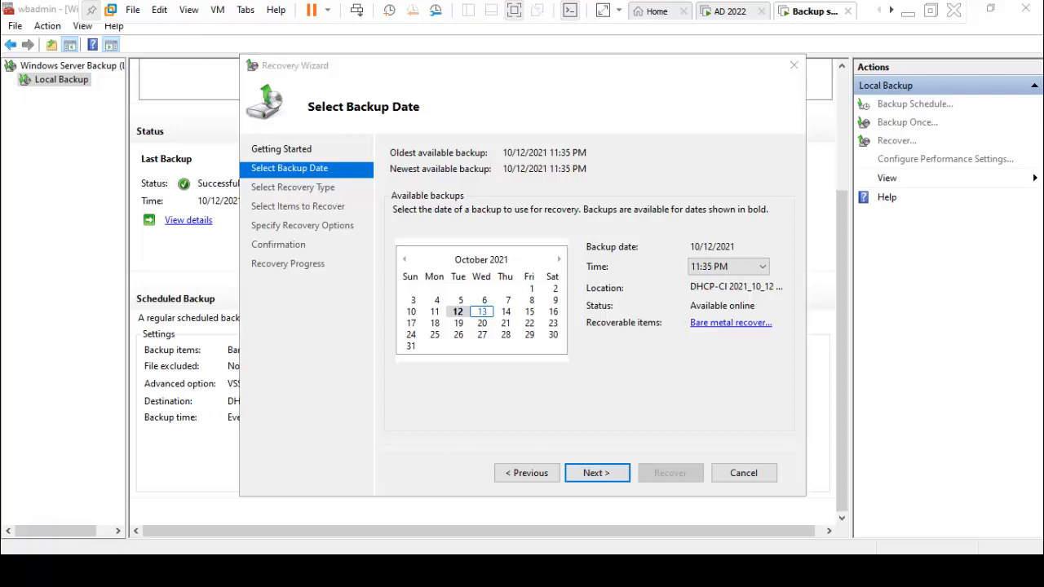
- Switch to File Explorer and open the folder C:\Program Files\VMware\VMware Tools
left_click(16, 550)
left_click(453, 319)
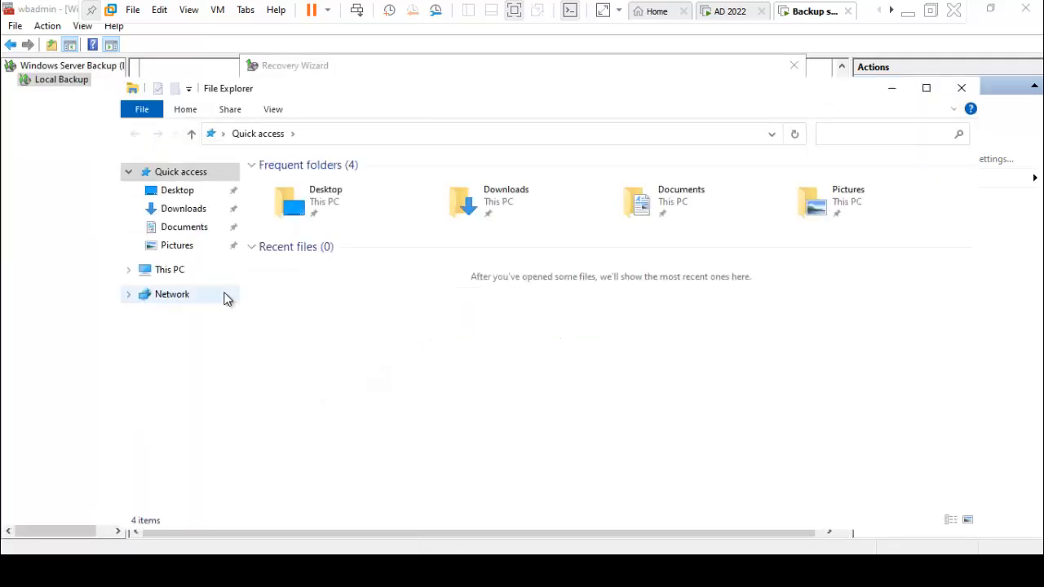
left_click(184, 275)
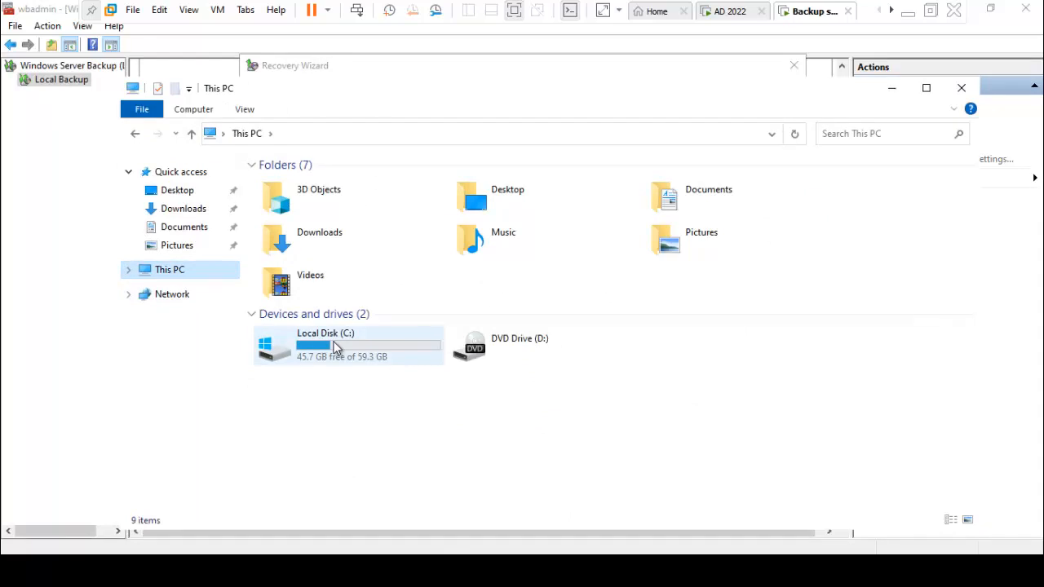
double_click(322, 346)
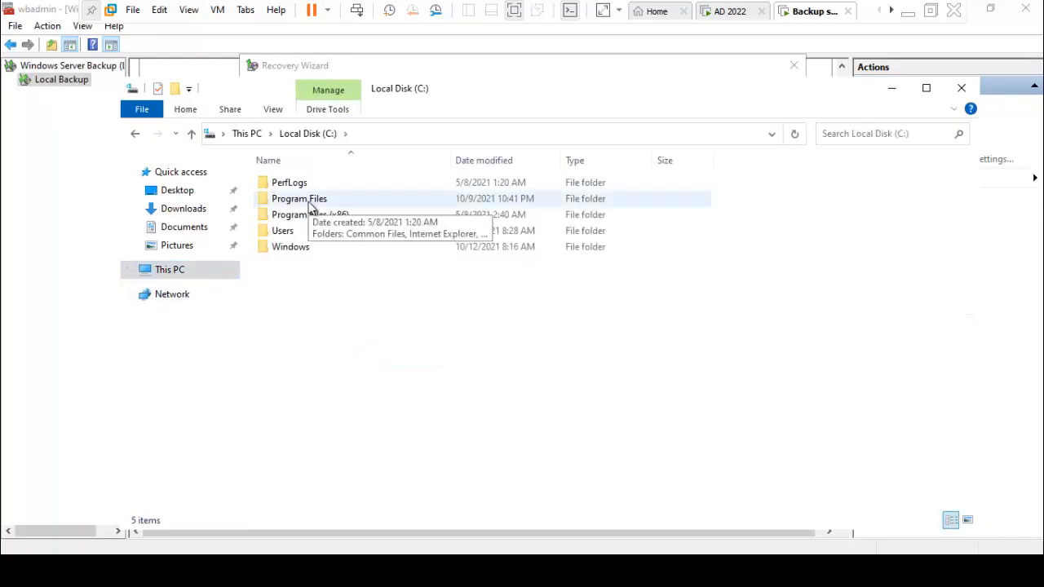
double_click(310, 204)
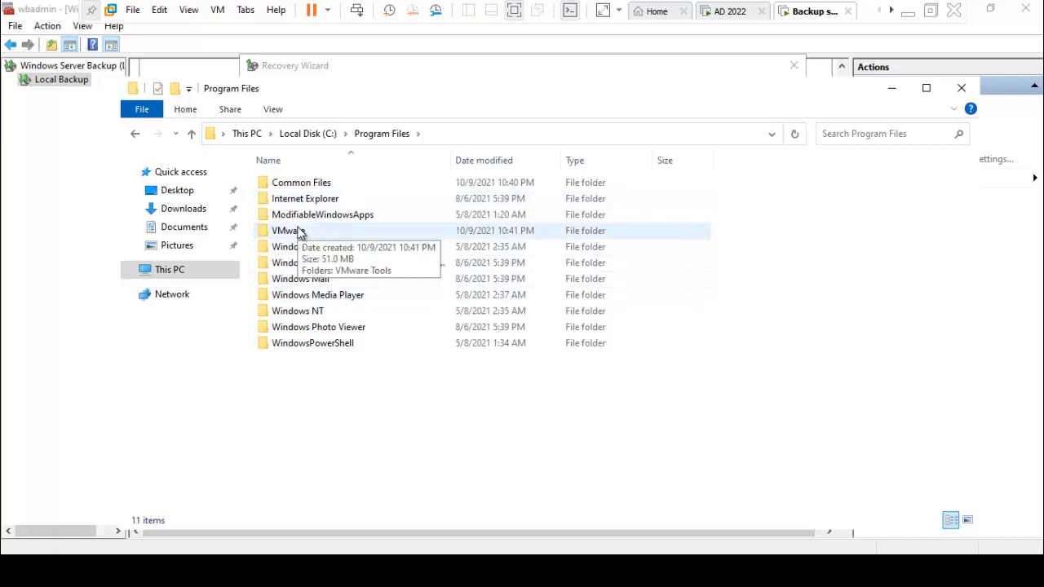
double_click(299, 232)
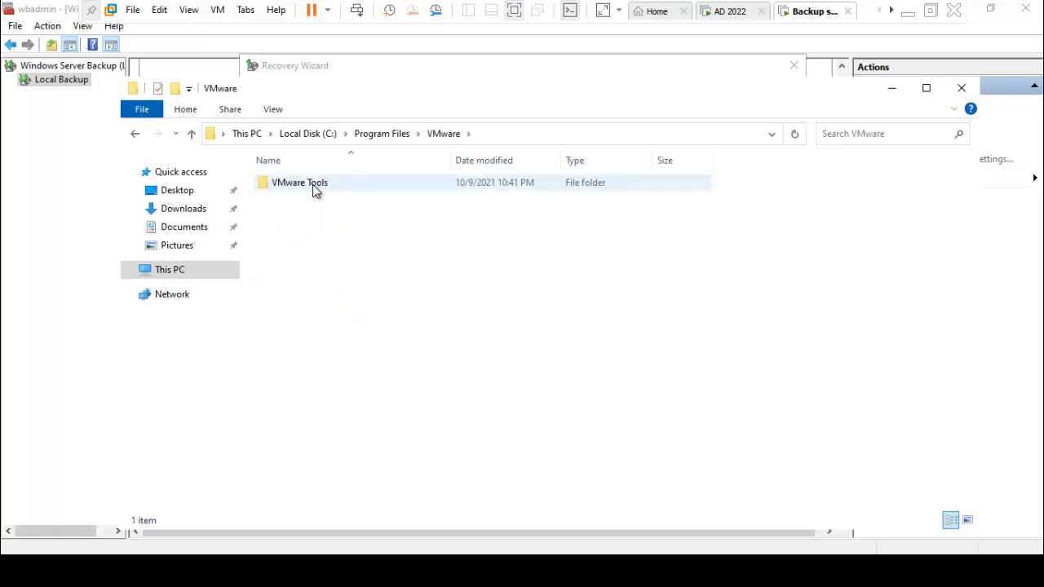
double_click(313, 184)
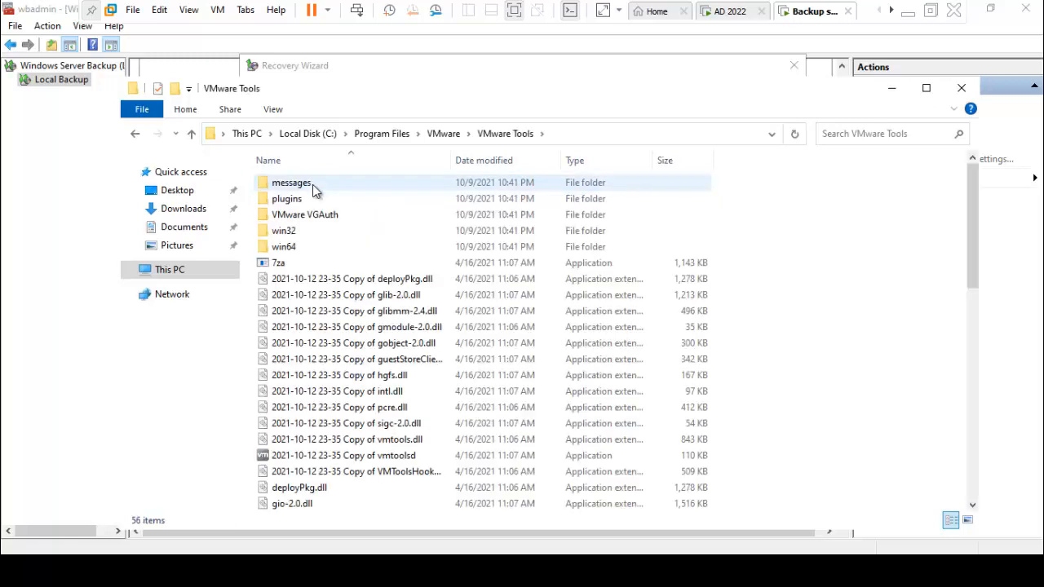
- Look through the contents of the VMware Tools folder, sorting the files by type
scroll(343, 291, "down", 11)
scroll(359, 339, "down", 1)
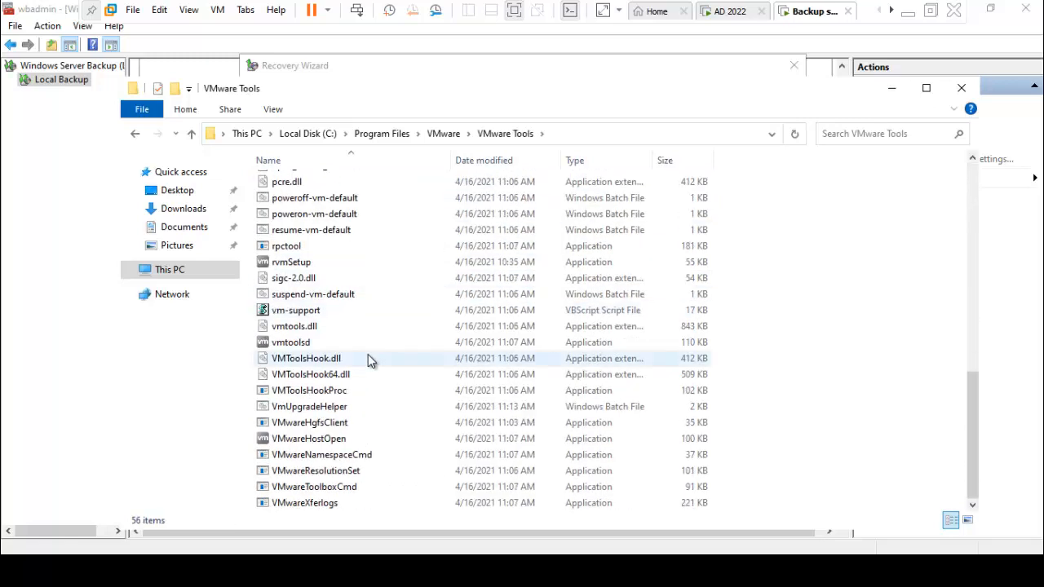
scroll(368, 353, "up", 13)
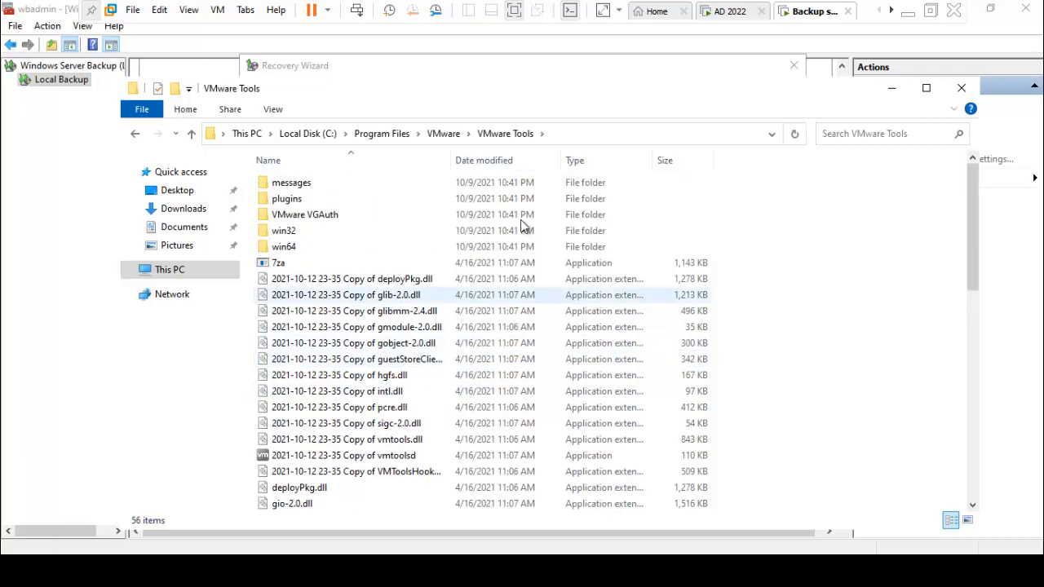
left_click(606, 165)
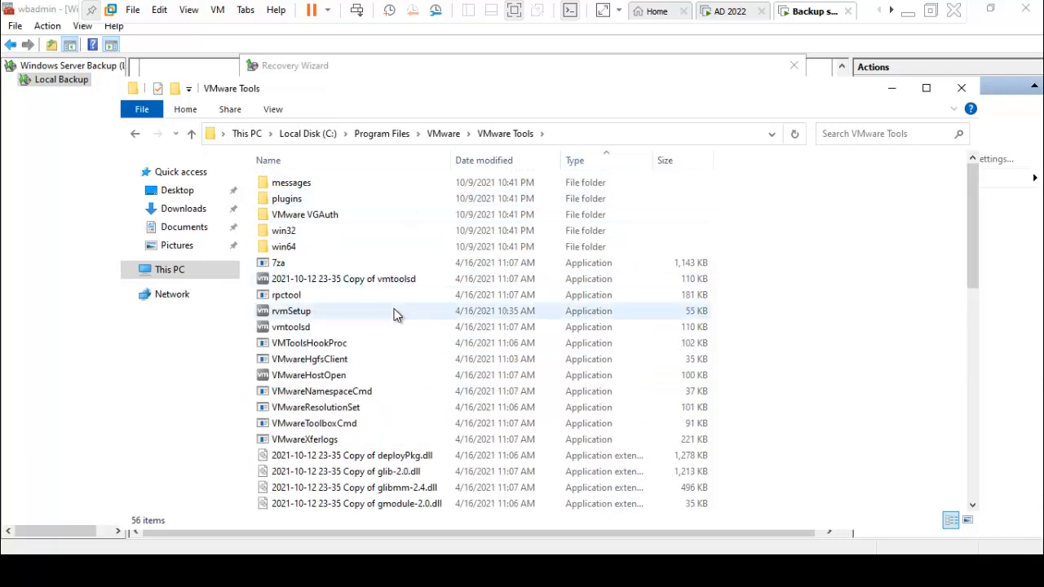
scroll(397, 315, "down", 6)
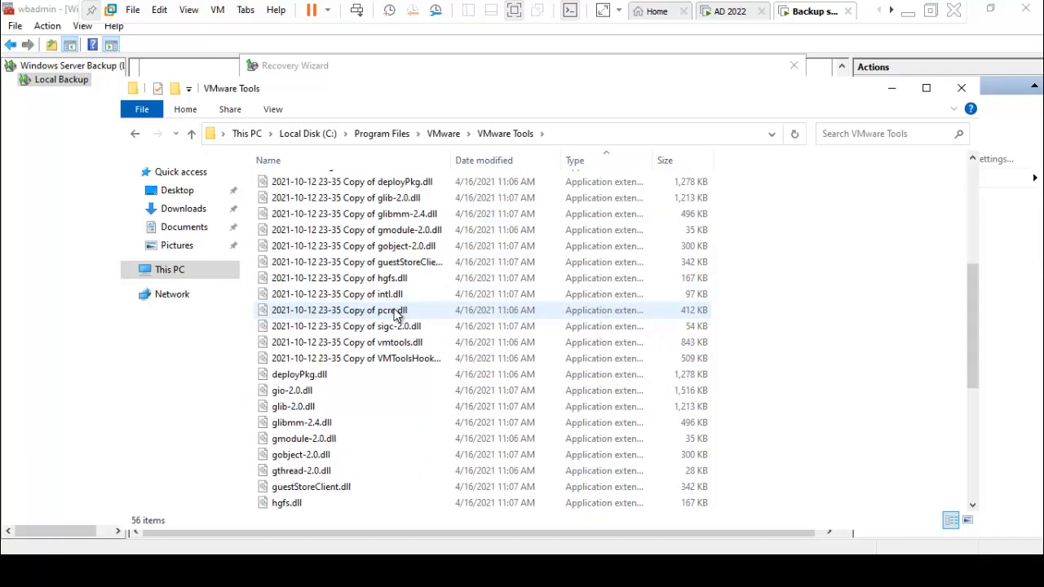
scroll(396, 315, "down", 6)
scroll(397, 316, "up", 12)
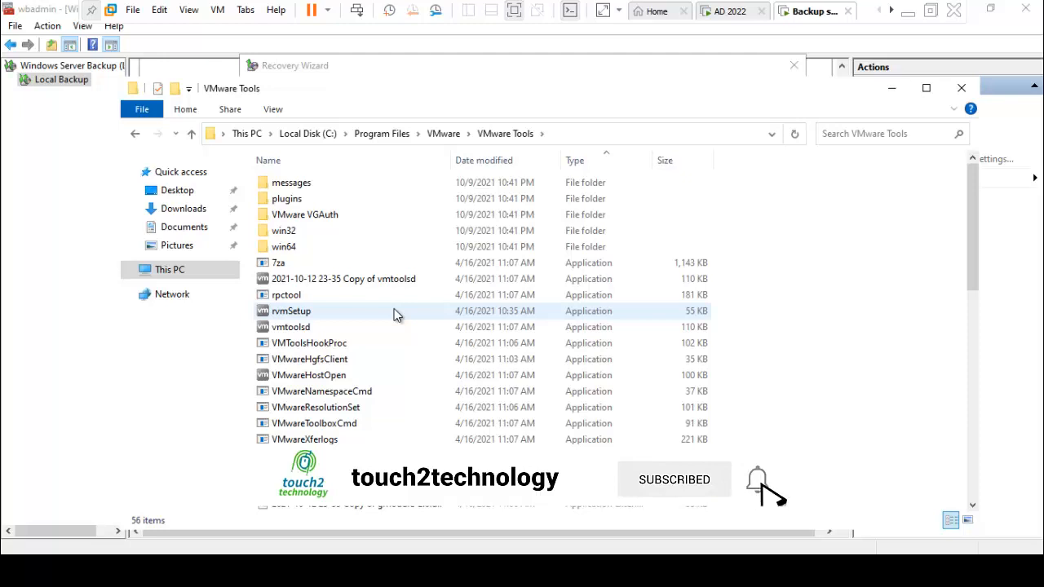
- Permanently delete everything in the VMware Tools folder, skipping all files that are in use
key("ctrl+a")
key("shift+Delete")
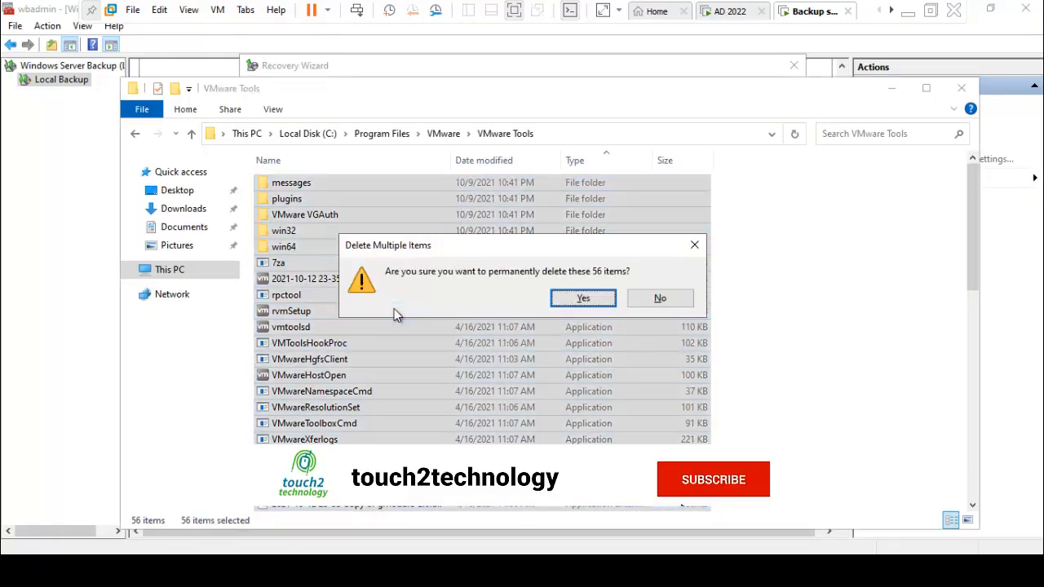
key("Return")
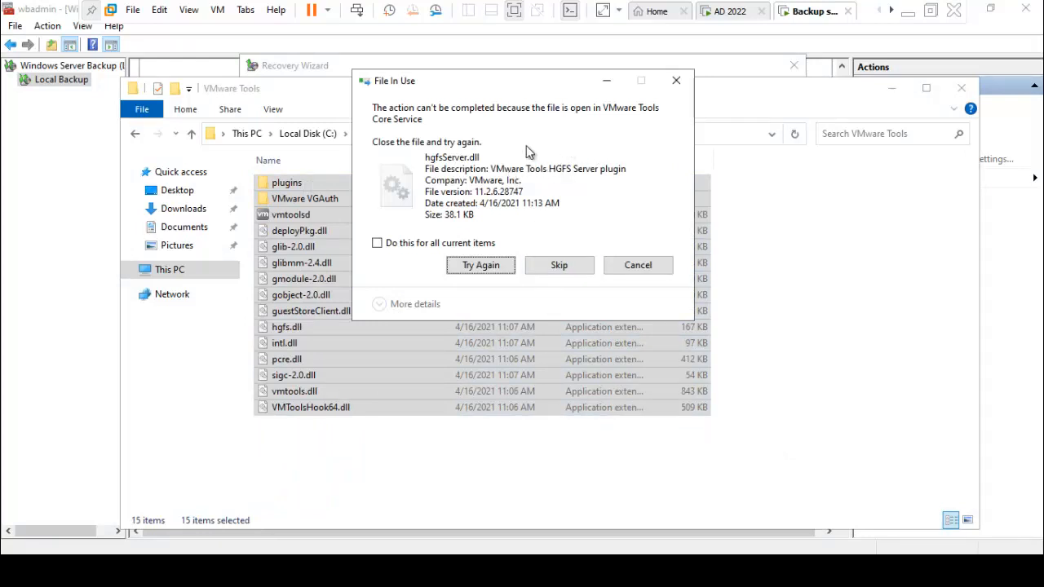
left_click(557, 265)
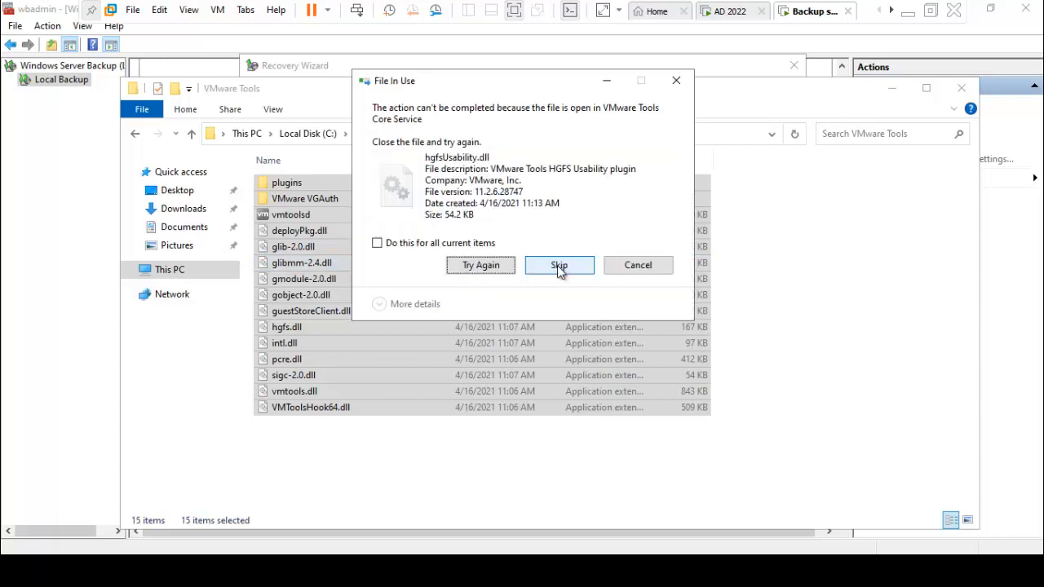
left_click(557, 265)
left_click(557, 265)
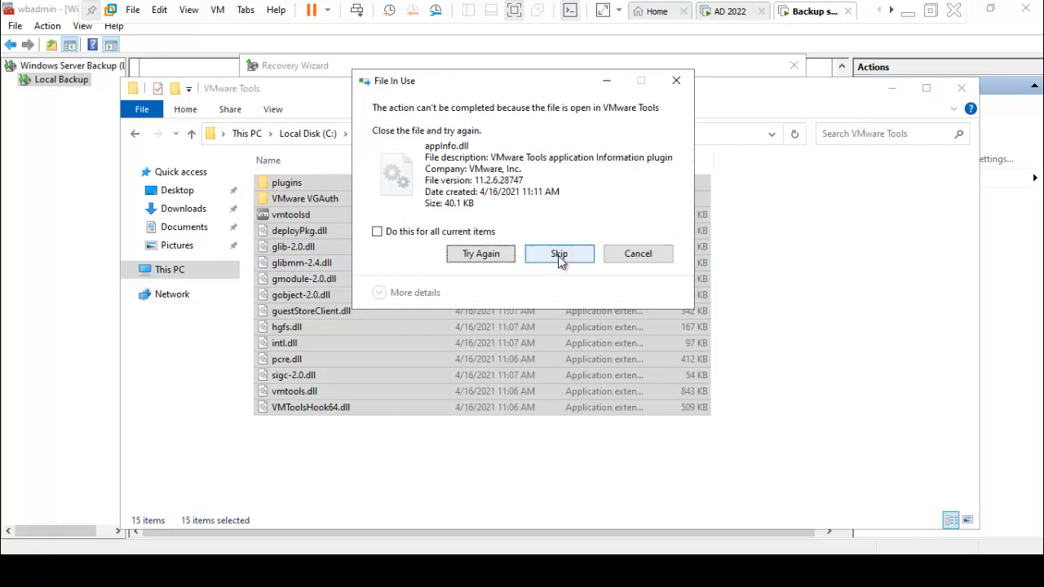
left_click(558, 255)
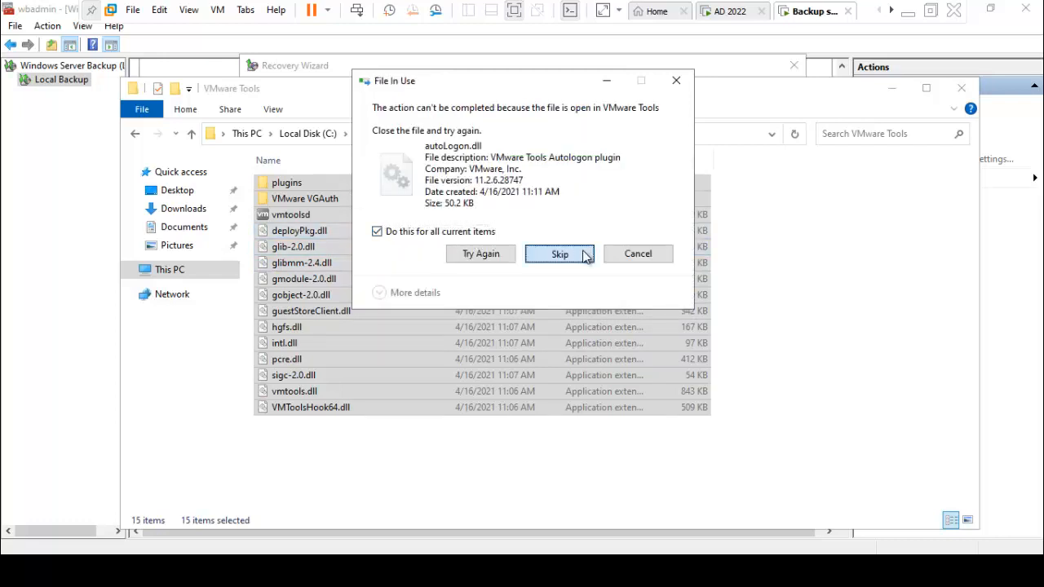
left_click(558, 254)
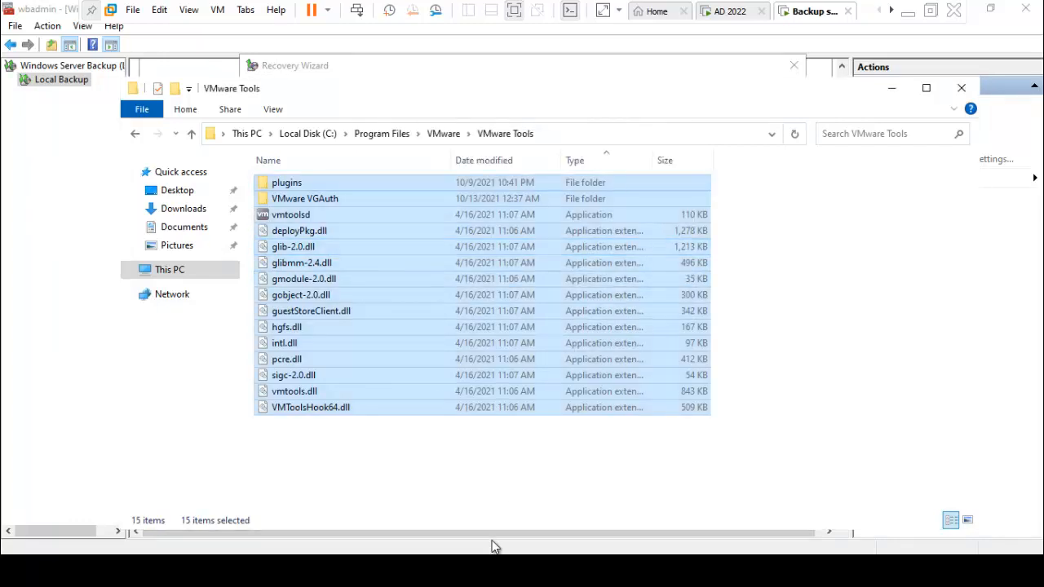
- Return to the Recovery Wizard, select the October 12, 2021 backup and choose files and folders as the recovery type
left_click(491, 570)
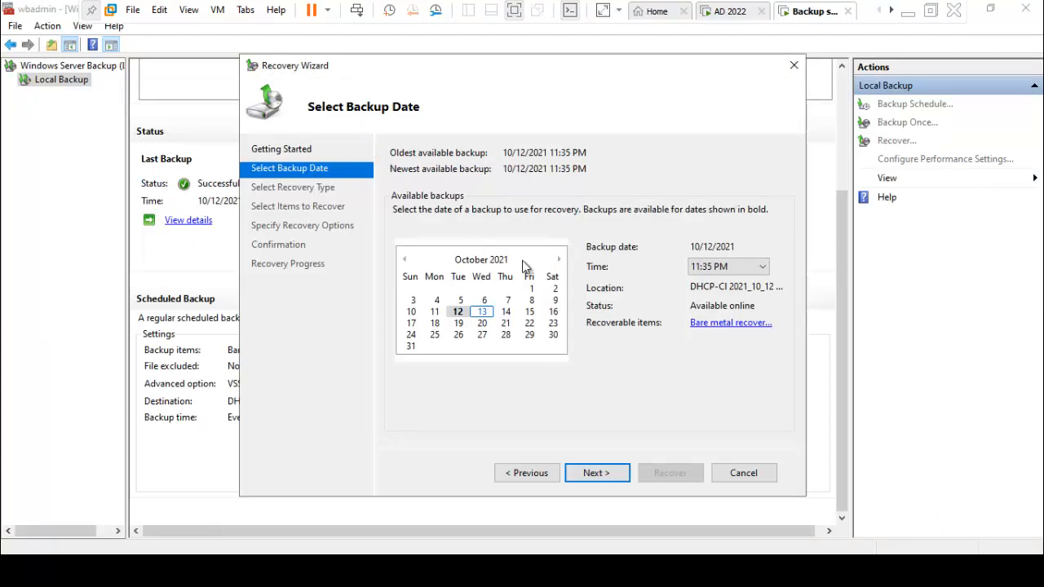
left_click(458, 311)
left_click(601, 472)
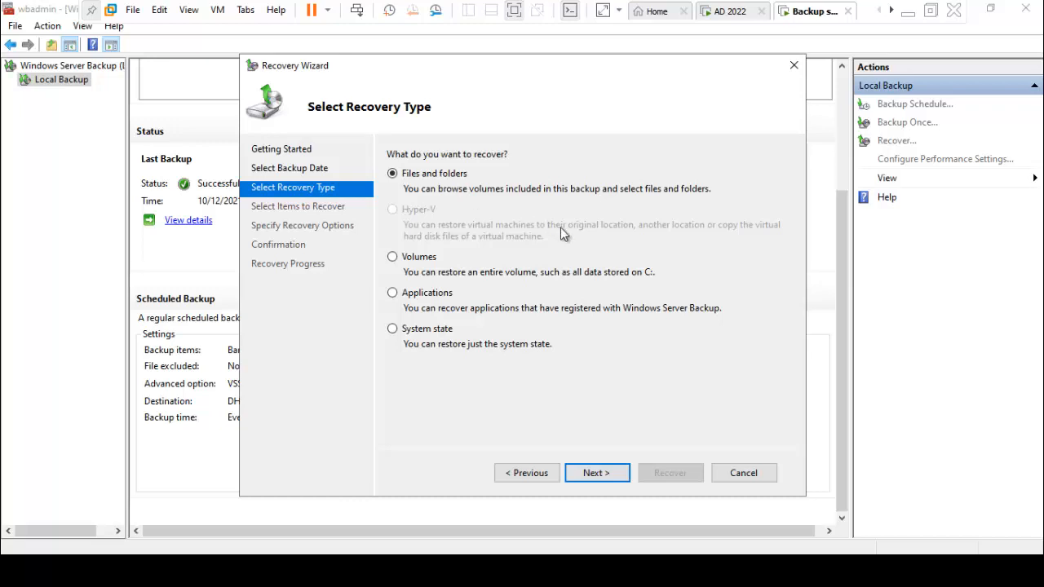
left_click(598, 473)
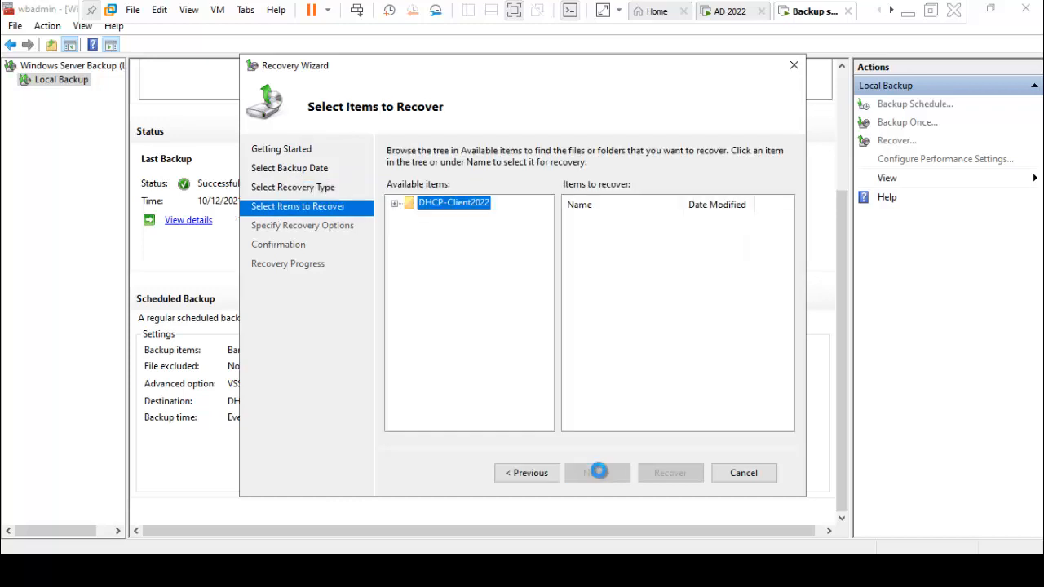
- Select the VMware Tools folder under Local disk (C:), Program Files, VMware as the item to recover
left_click(395, 204)
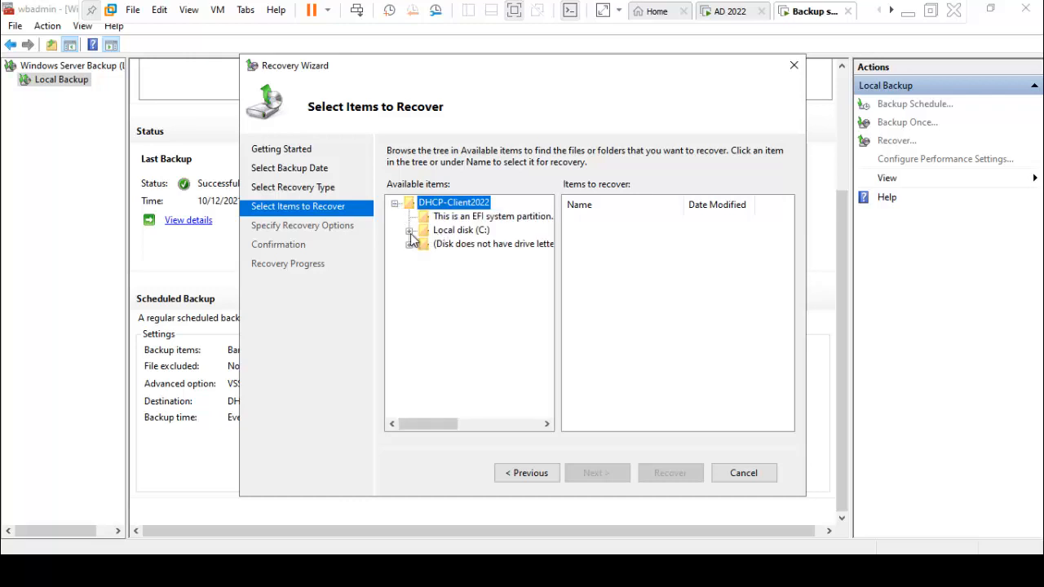
left_click(410, 232)
double_click(471, 276)
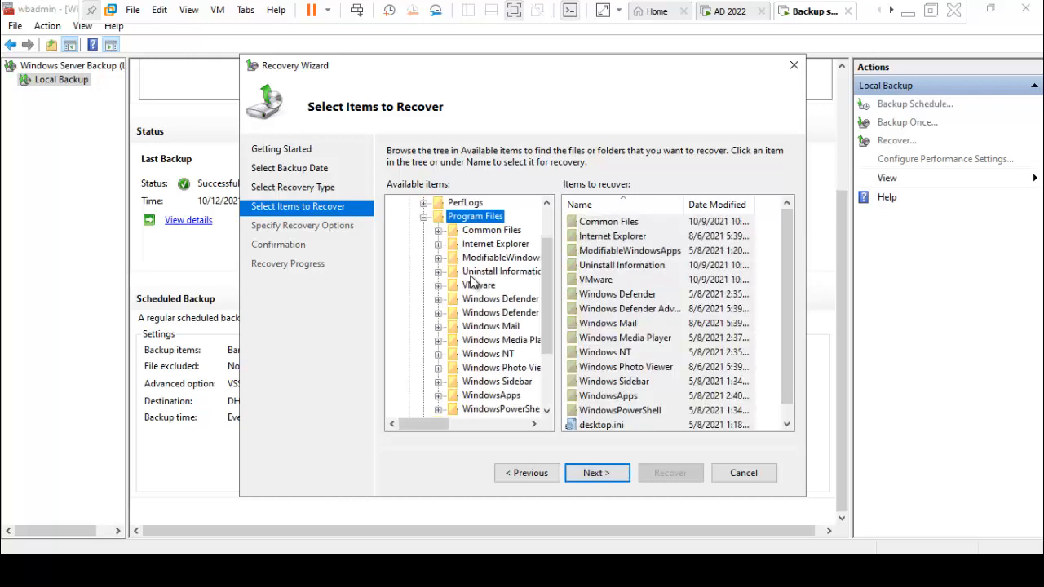
left_click(481, 286)
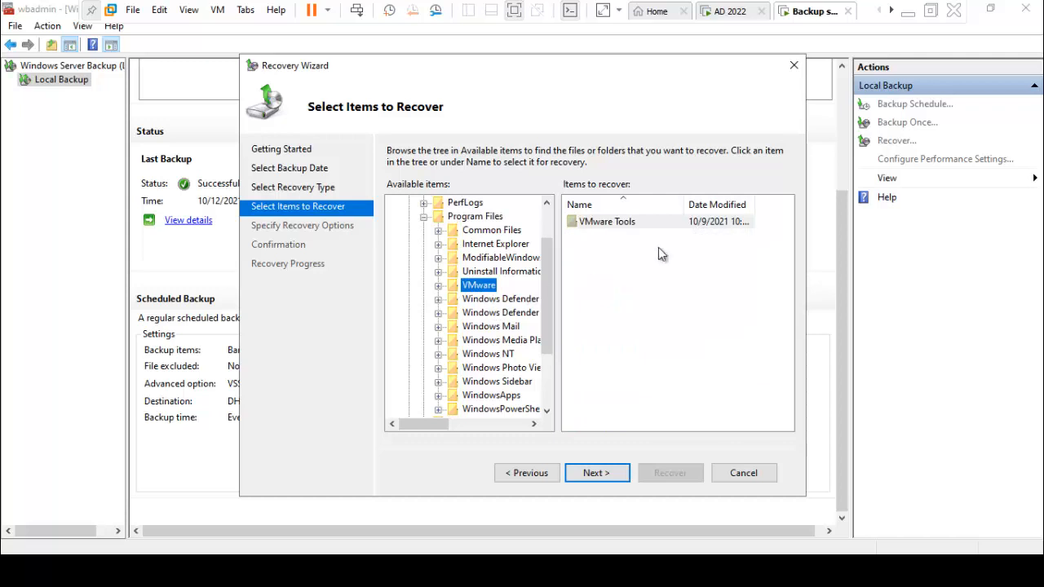
left_click(617, 231)
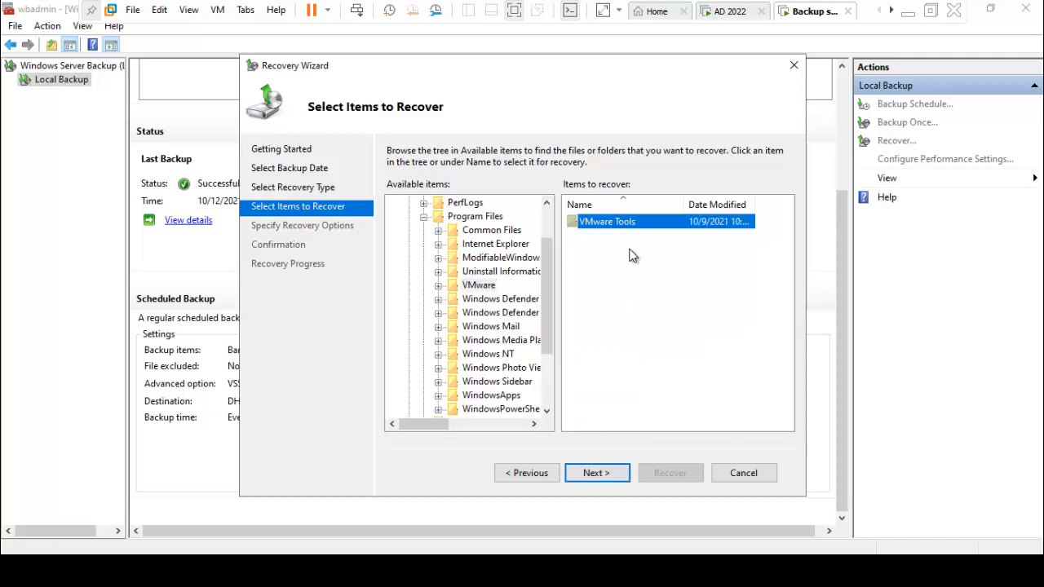
left_click(614, 471)
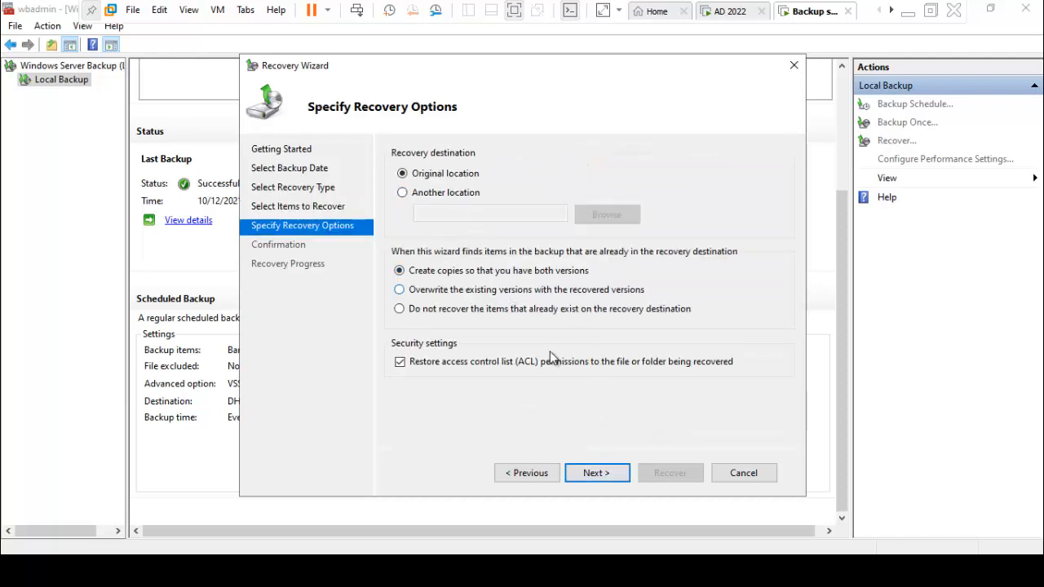
- Start the recovery to the original location, creating copies of existing items and restoring ACL permissions
left_click(606, 472)
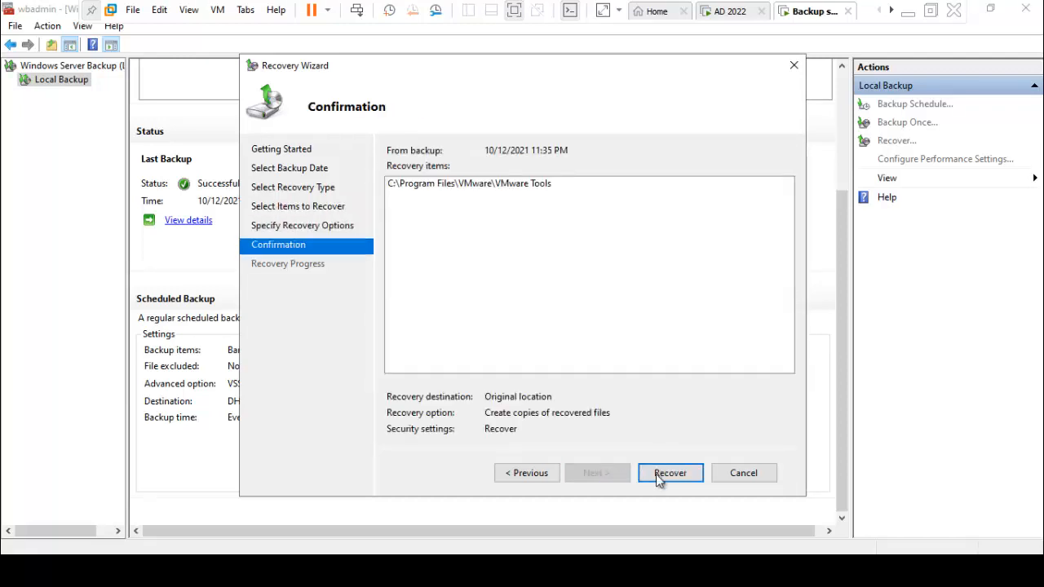
left_click(691, 479)
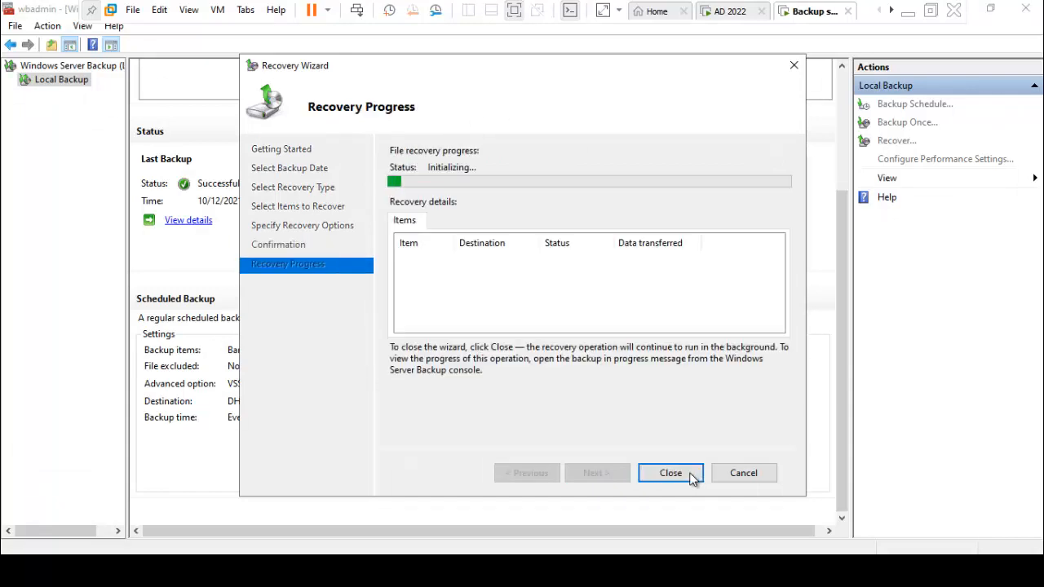
- Check the restored files in the VMware Tools folder in File Explorer and close the Recovery Wizard
left_click(395, 570)
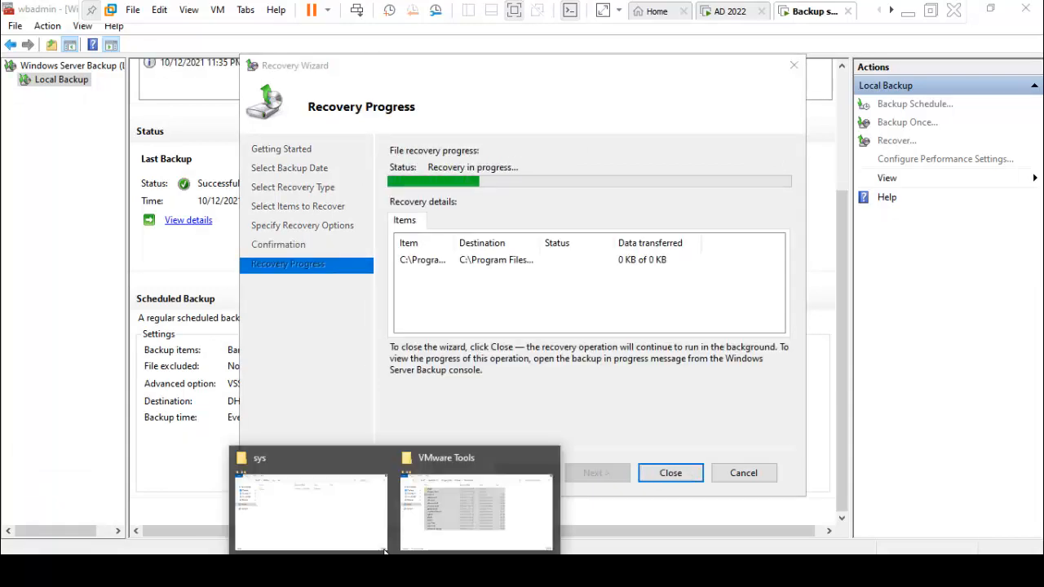
left_click(461, 516)
left_click(468, 448)
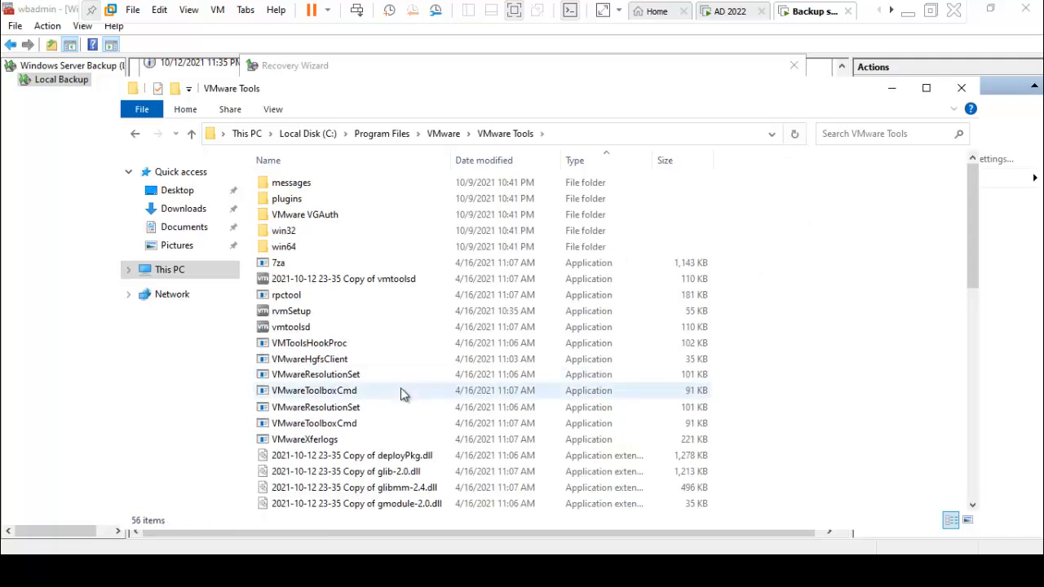
scroll(400, 387, "down", 4)
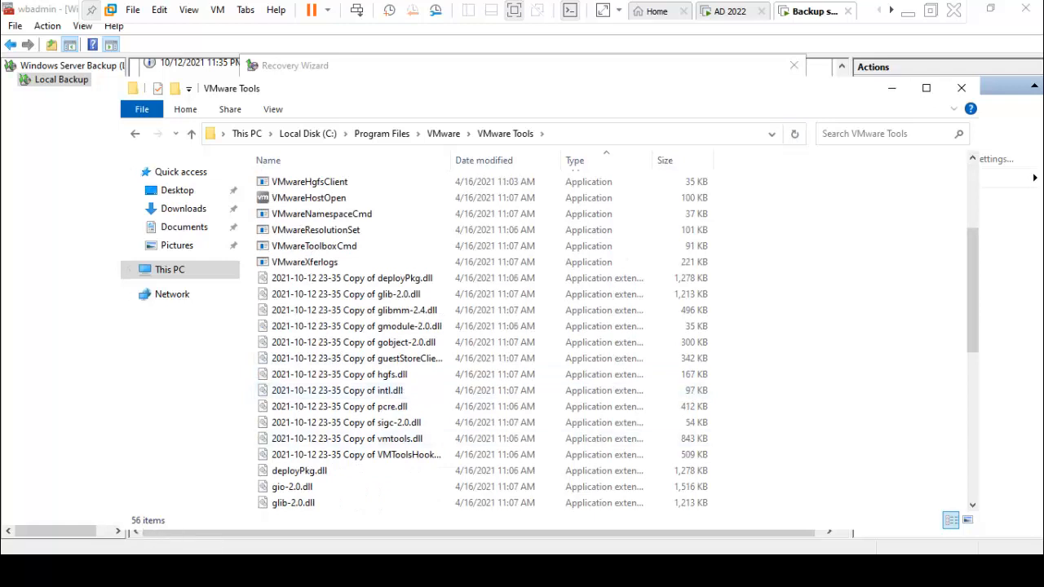
left_click(277, 571)
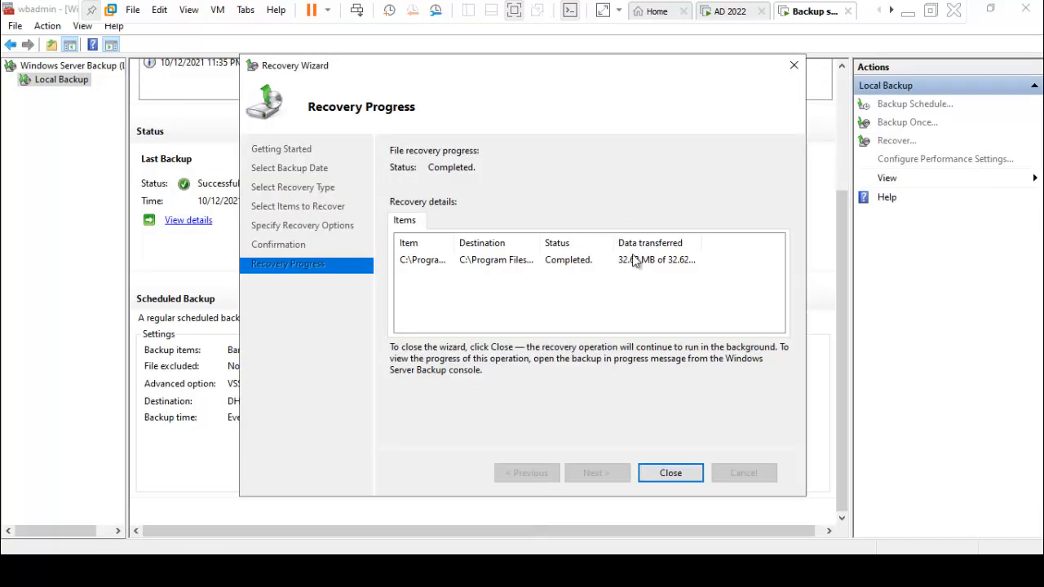
left_click(670, 475)
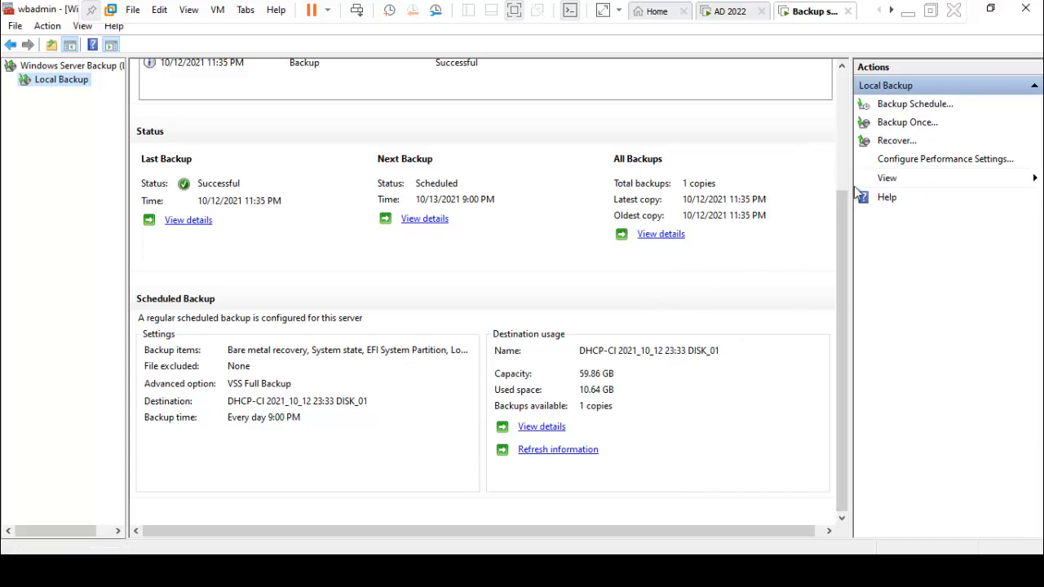
- Start a new recovery from this server's 10/12/2021 11:35 PM backup, choosing Applications as the recovery type and Registry as the application
left_click(897, 142)
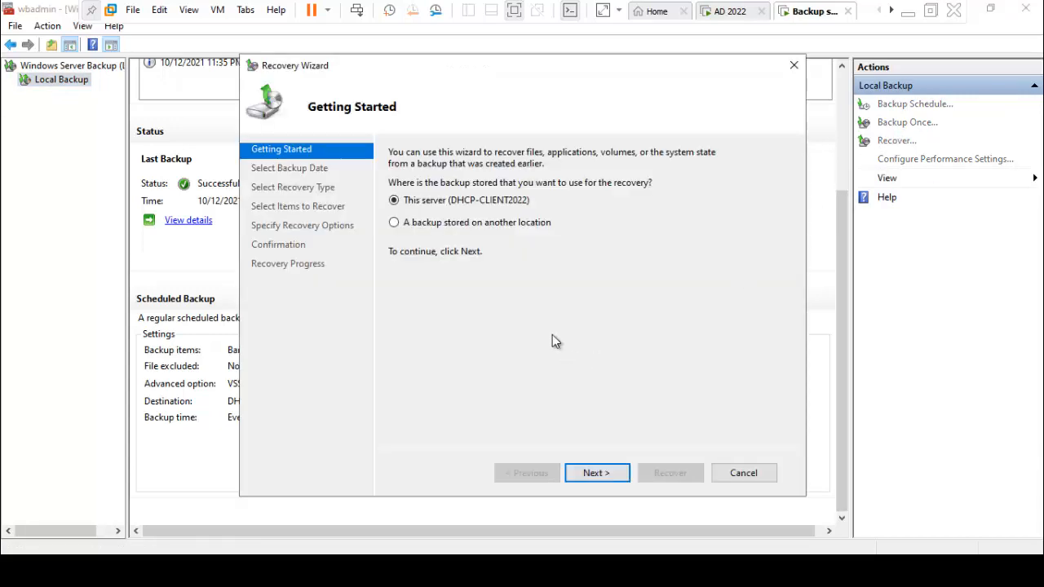
left_click(606, 474)
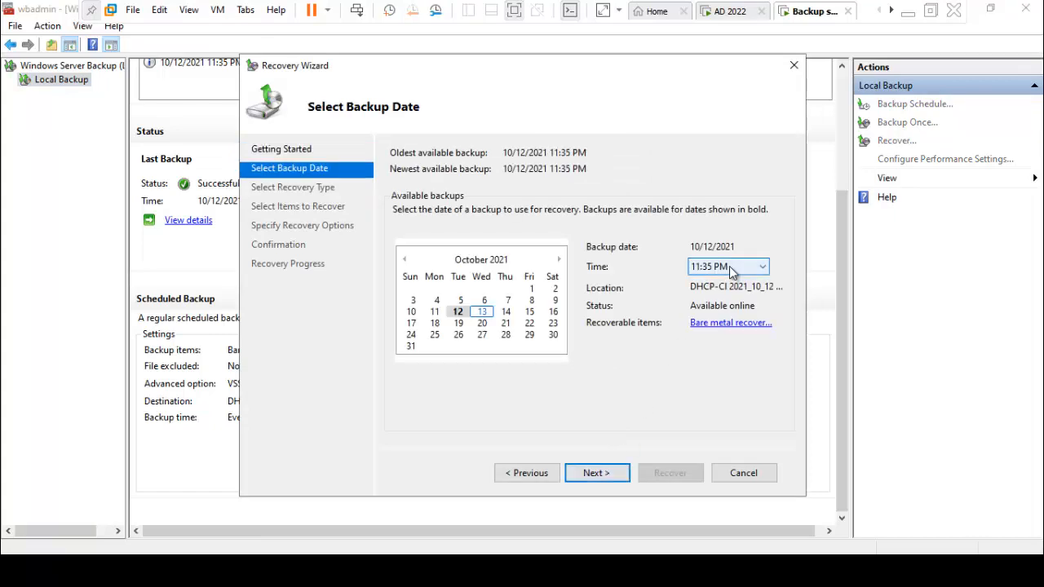
left_click(596, 473)
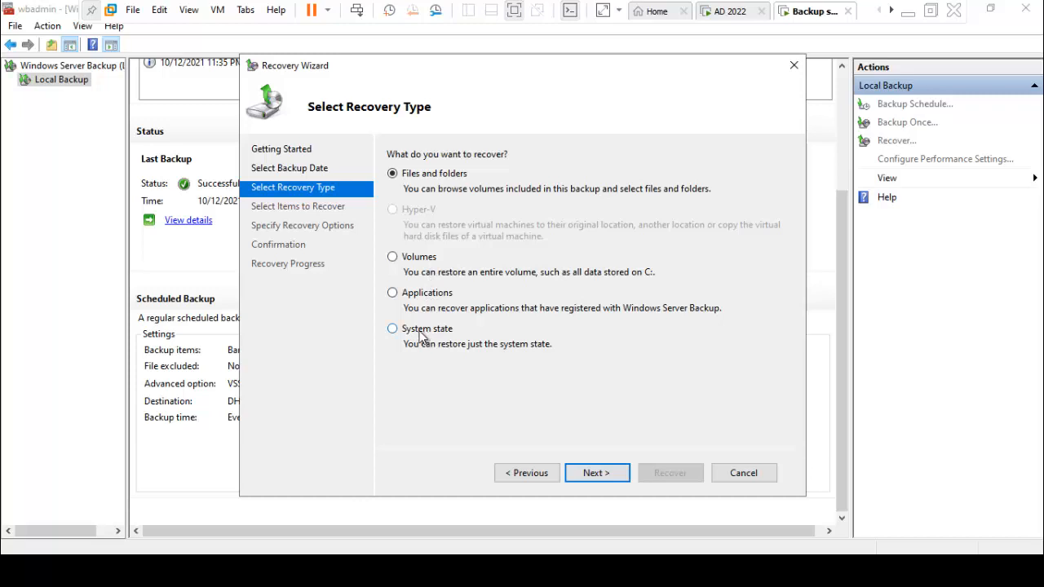
left_click(426, 294)
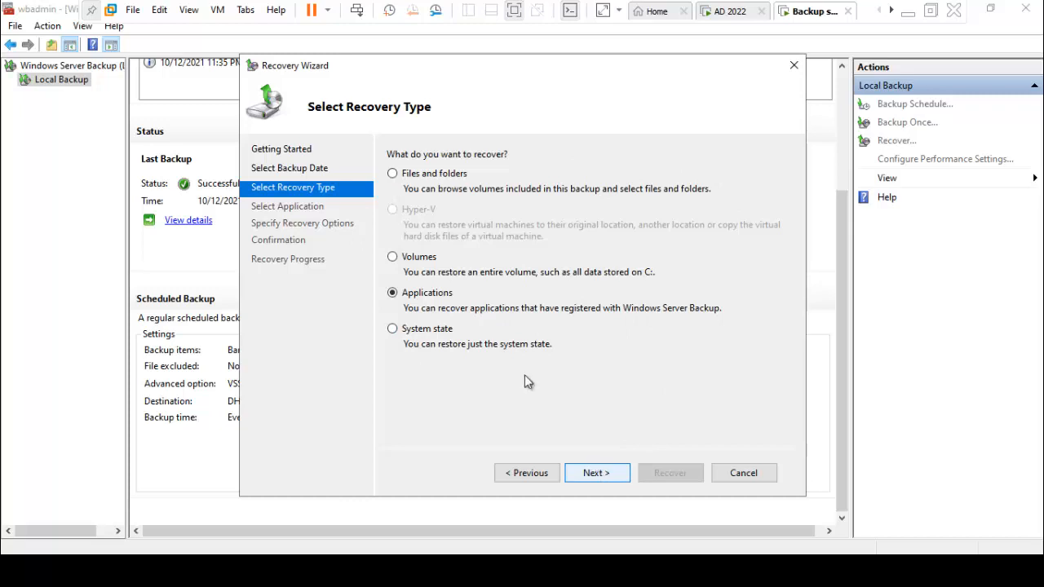
left_click(595, 475)
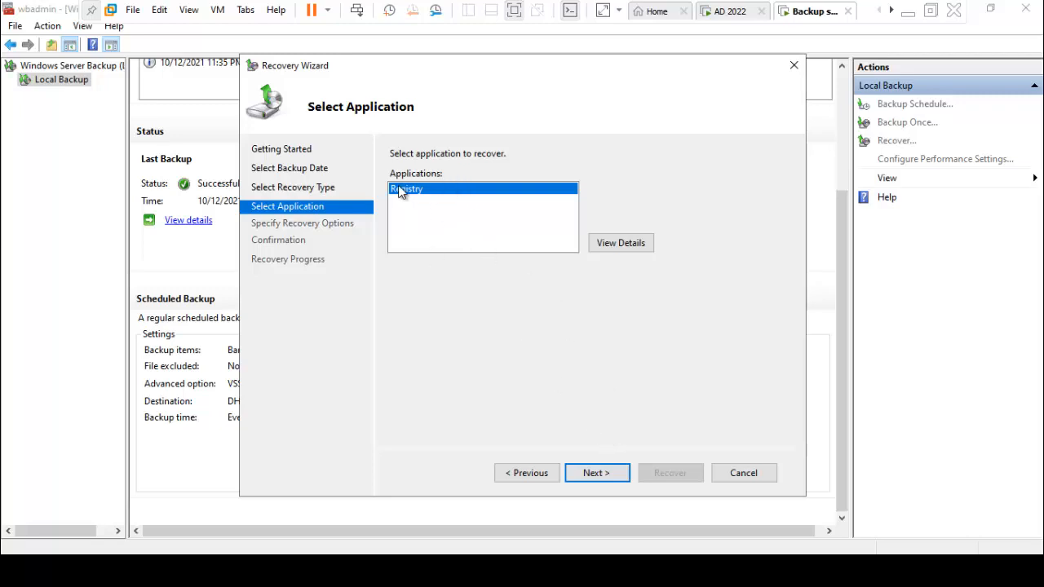
left_click(596, 473)
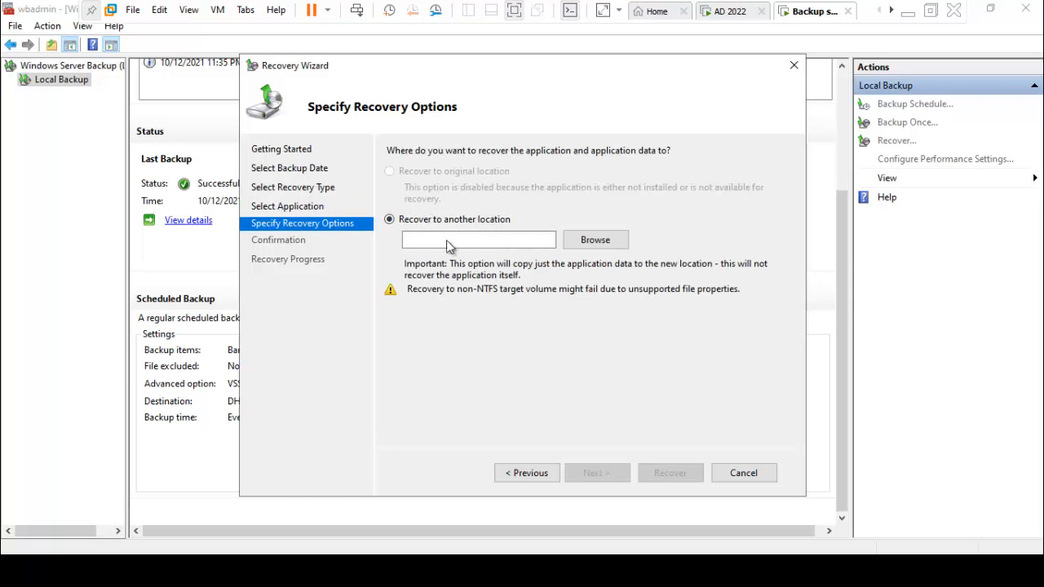
- Create a folder named "revovery -reg" on the Desktop and use it as the alternate recovery location
left_click(598, 237)
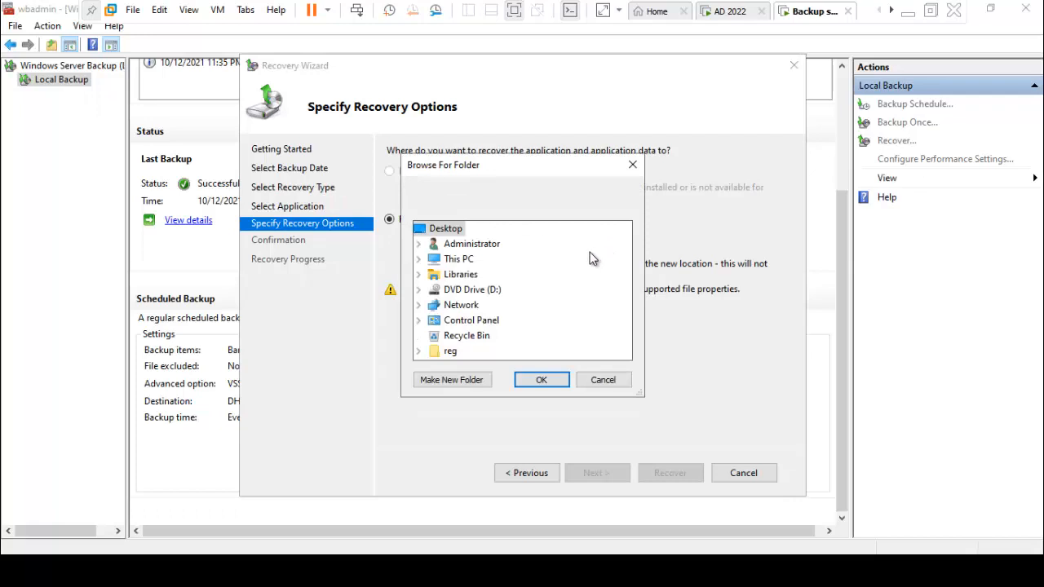
left_click(454, 380)
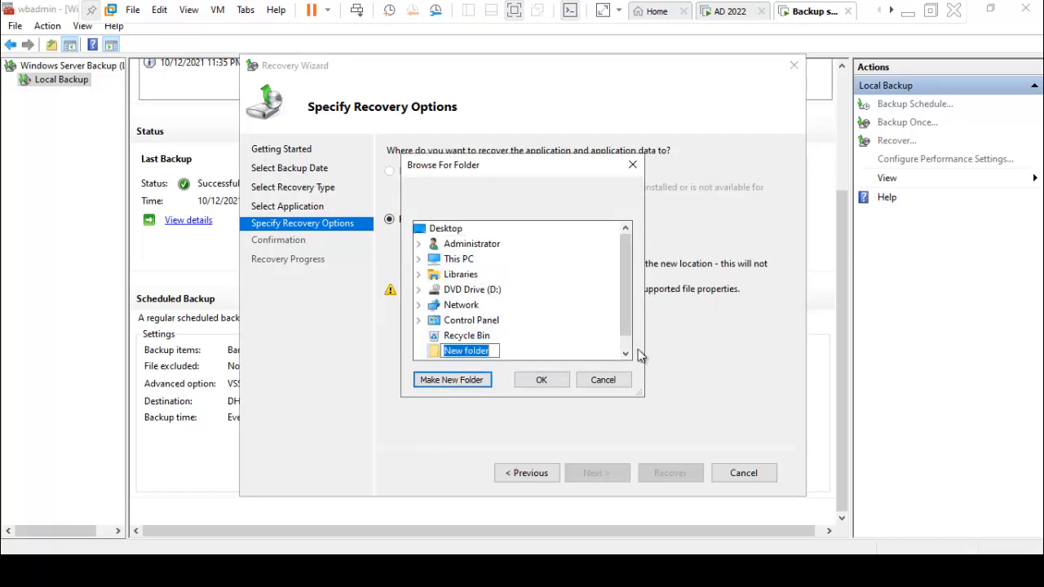
type("revover")
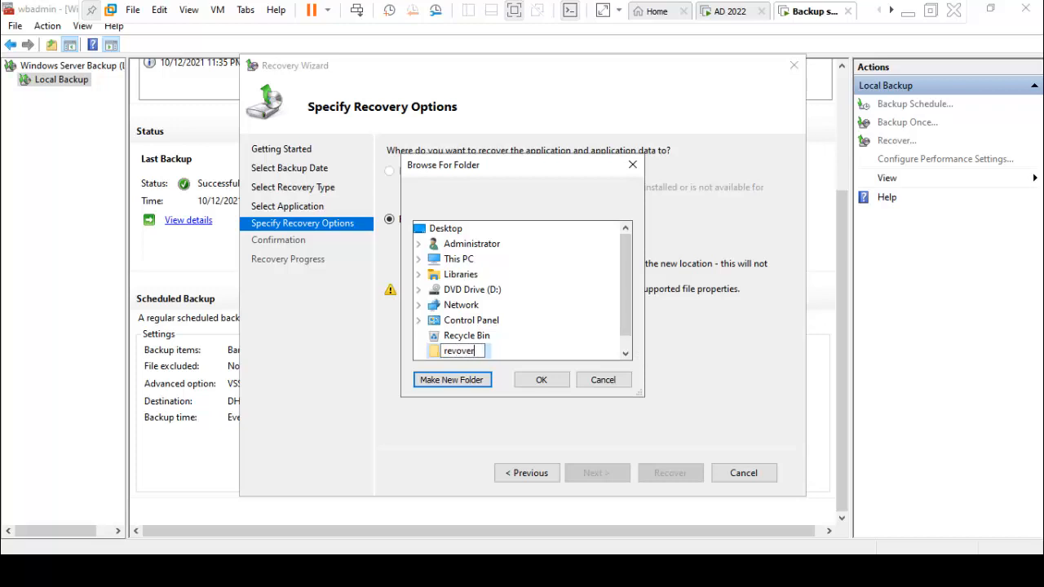
type("y -reg")
left_click(595, 338)
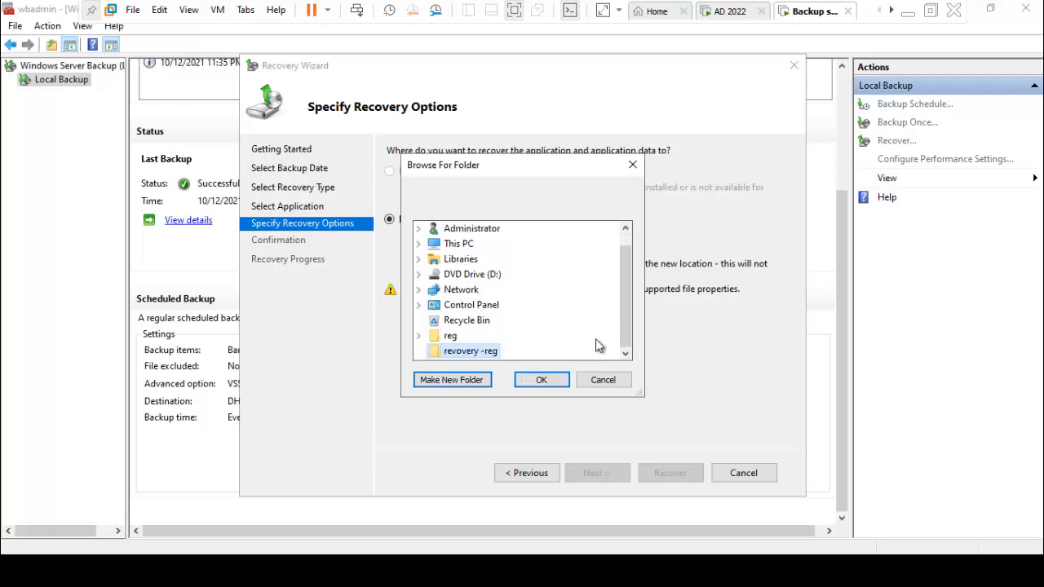
left_click(551, 382)
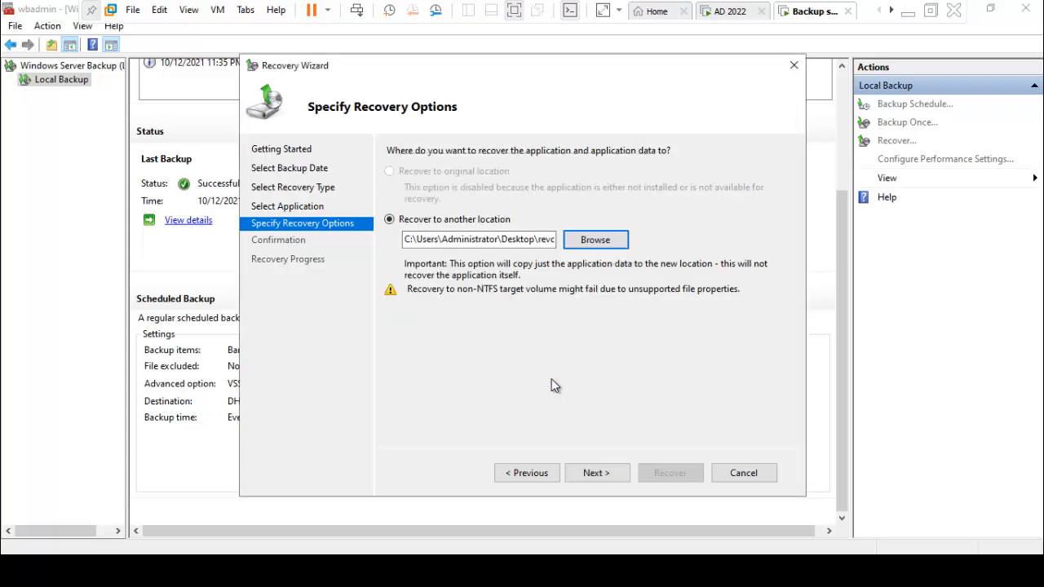
left_click(623, 476)
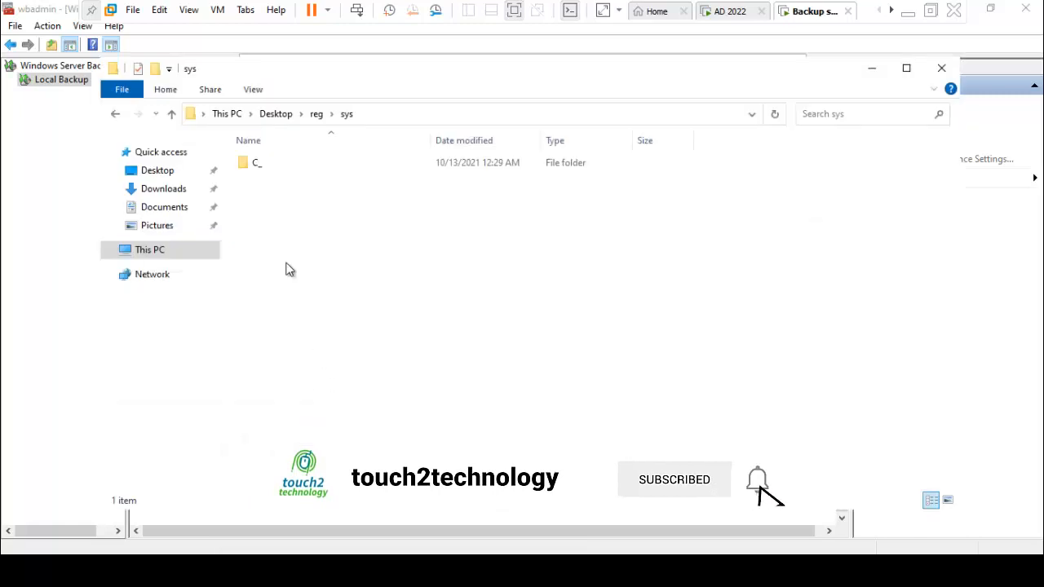
- In File Explorer, rename the "revovery -reg" folder on the Desktop to "Recovery-reg"
left_click(147, 253)
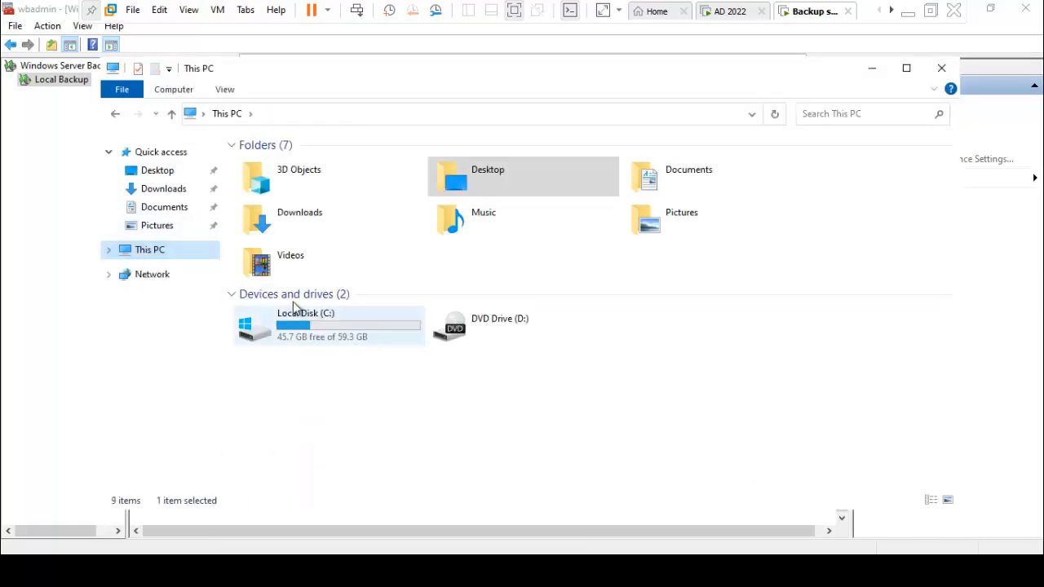
left_click(173, 177)
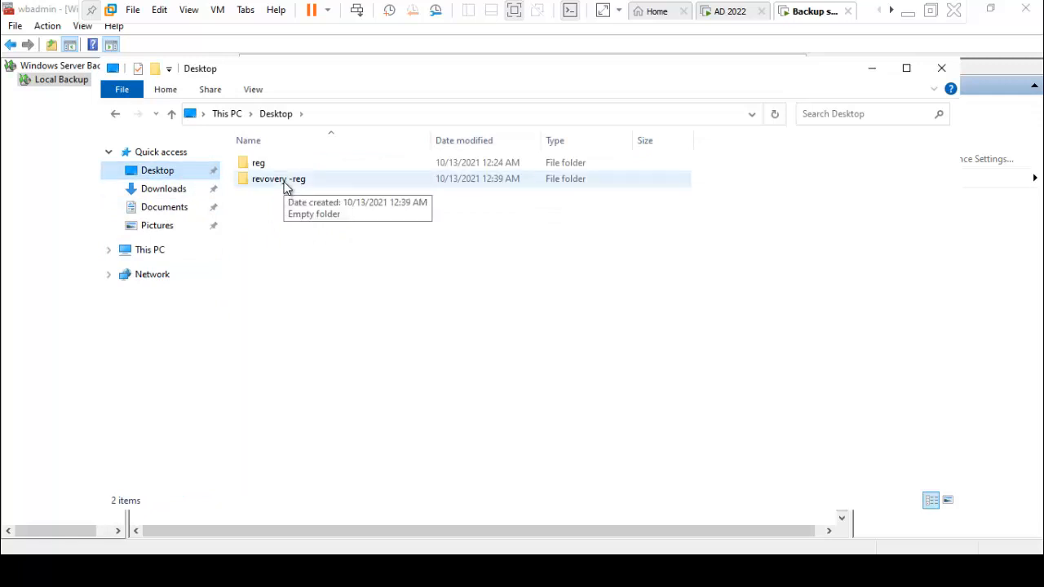
left_click(286, 186)
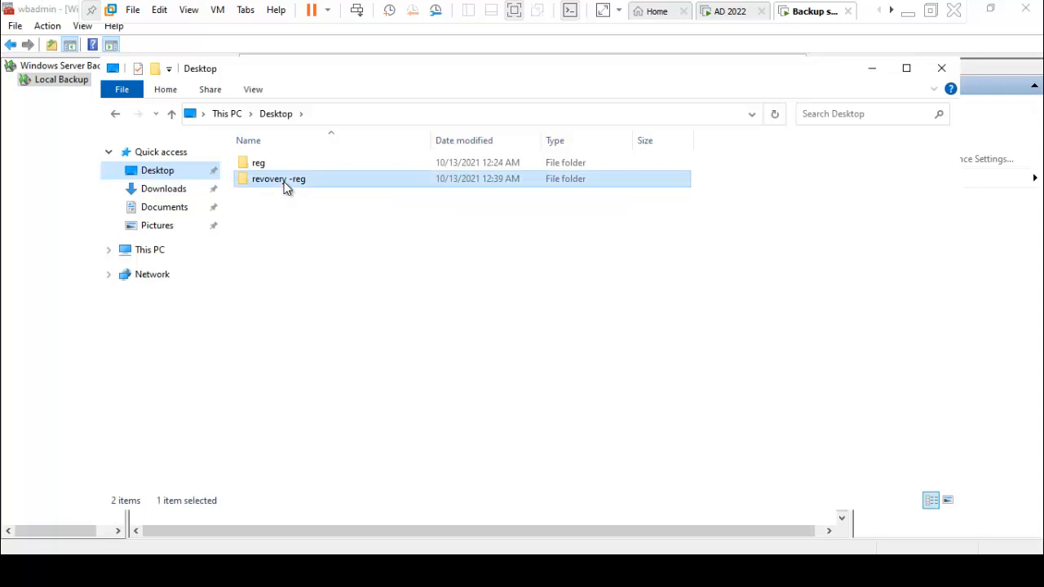
right_click(285, 185)
left_click(326, 416)
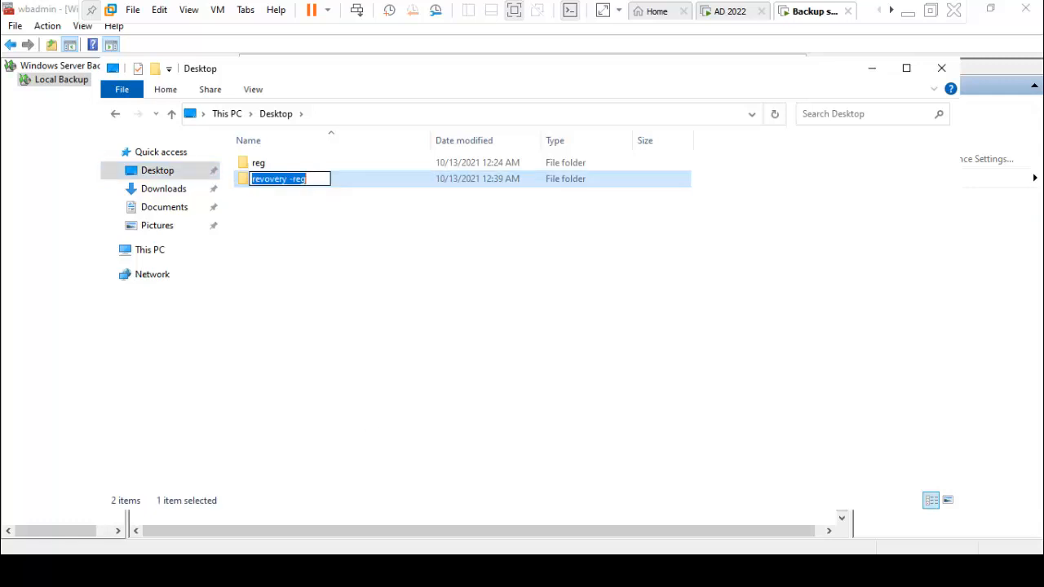
type("Reco")
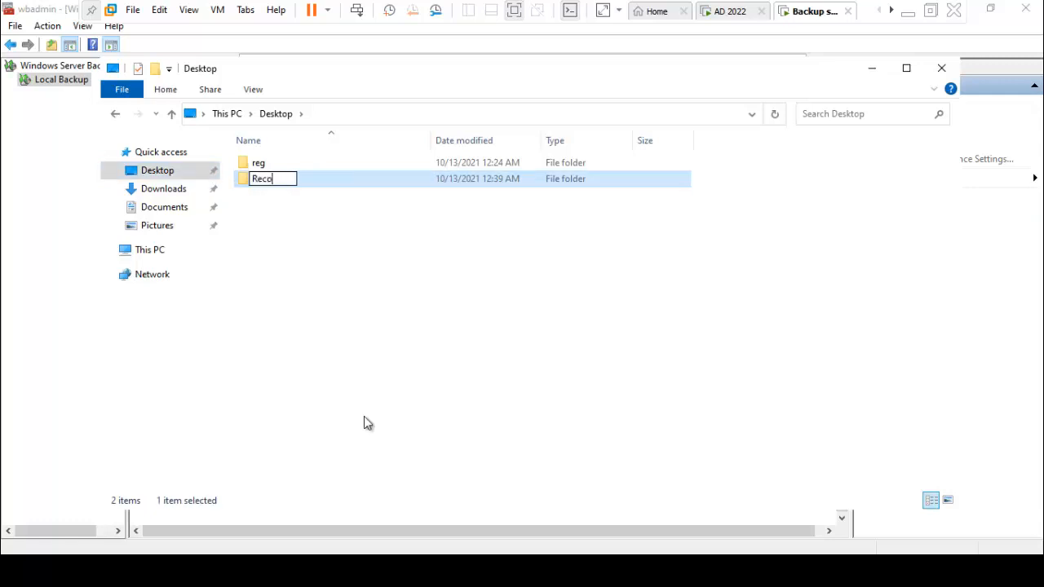
type("very-reg")
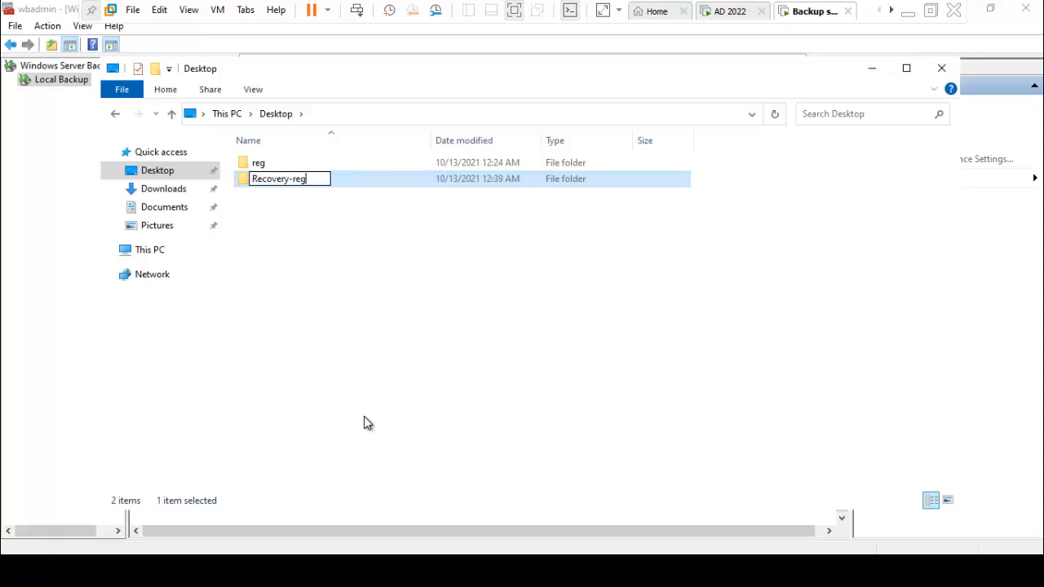
left_click(364, 422)
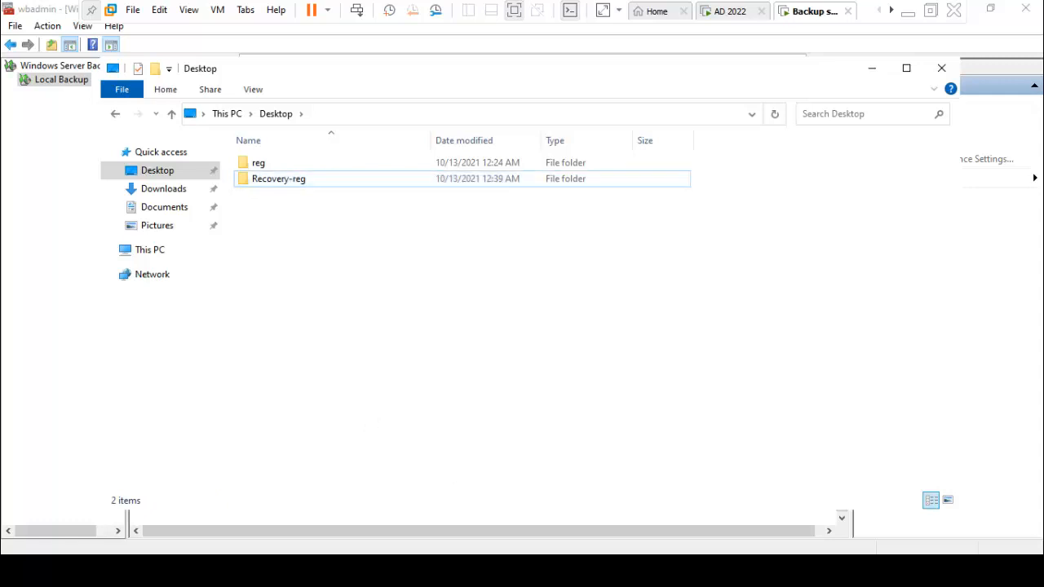
- Return to the recovery options in the Recovery Wizard and set the destination to the Recovery-reg folder on the Desktop
left_click(343, 571)
left_click(543, 475)
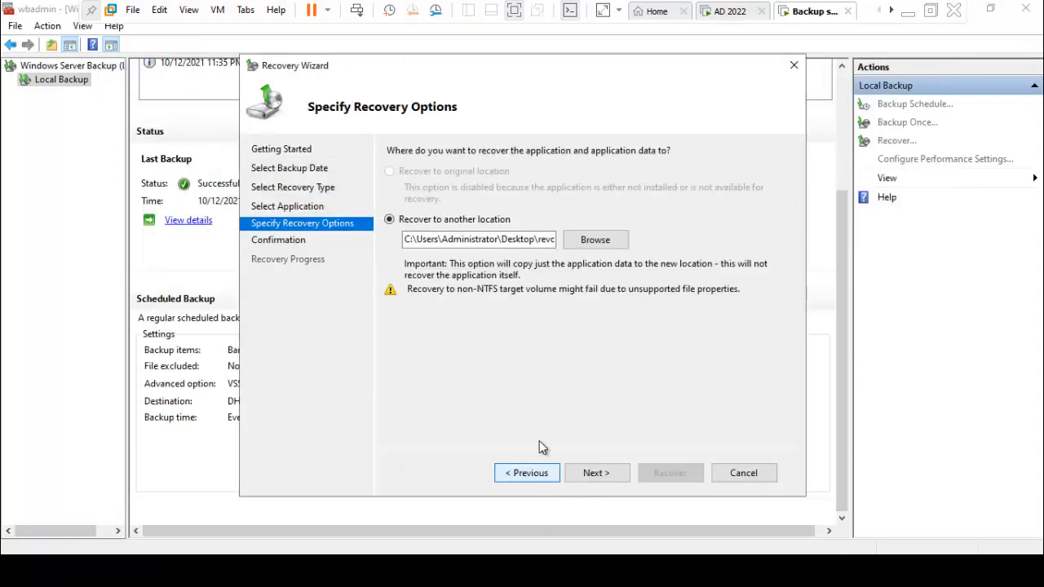
left_click(598, 241)
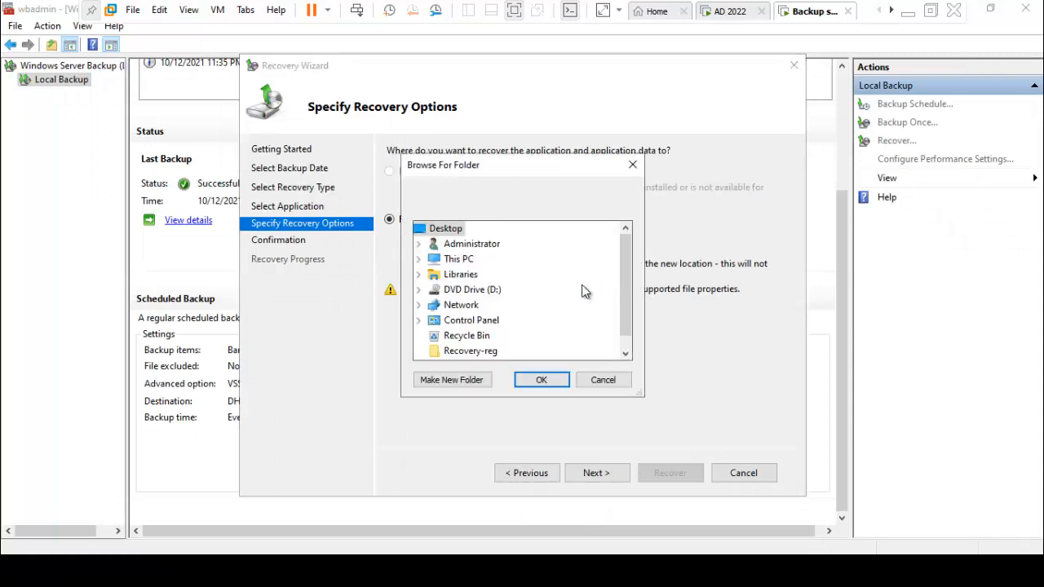
scroll(487, 353, "down", 1)
left_click(484, 340)
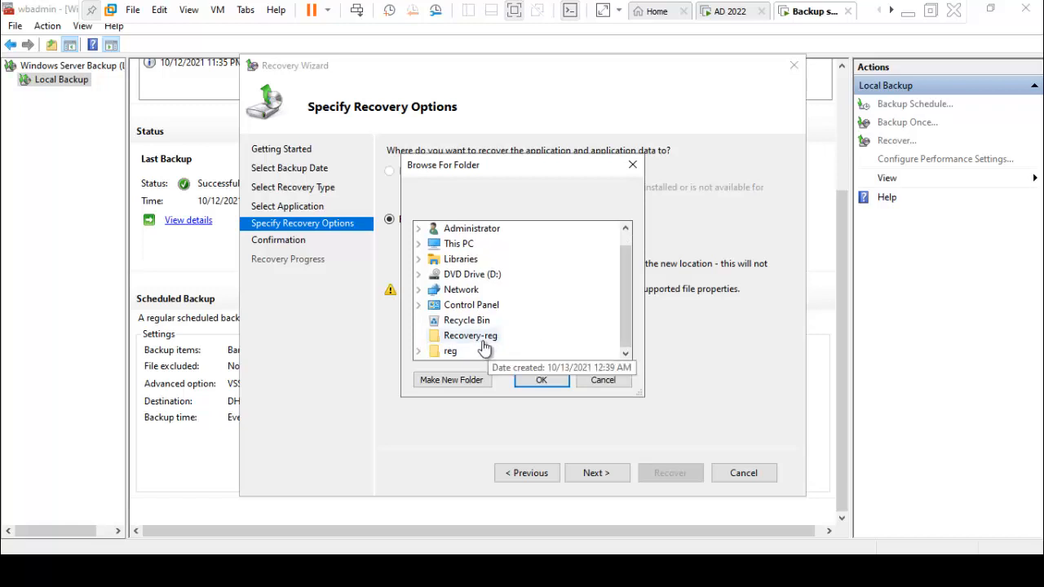
left_click(540, 380)
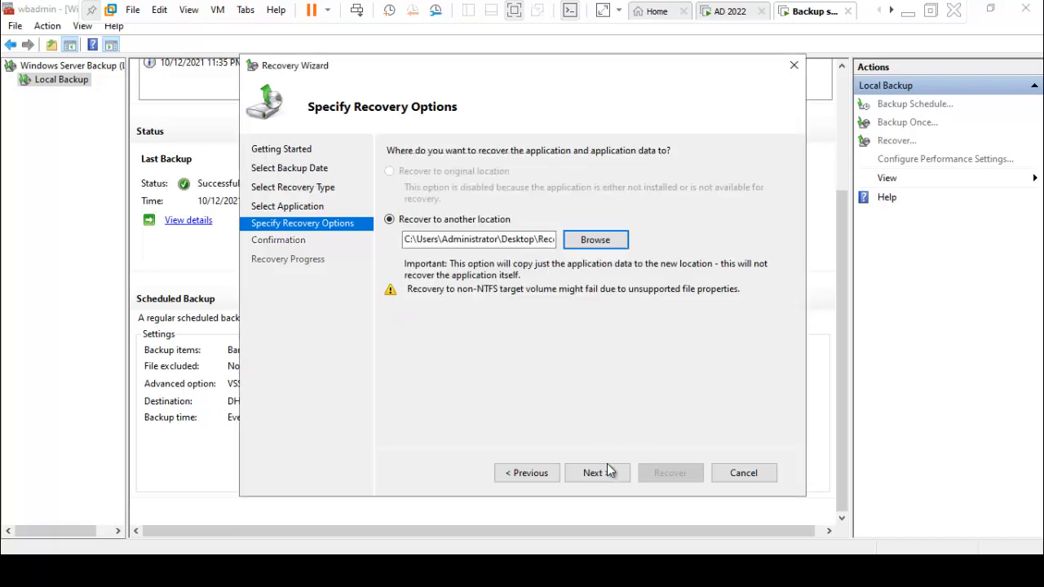
- Inspect the contents of the Desktop's Recovery-reg folder in File Explorer, then return to the Recovery Wizard
mouse_move(396, 550)
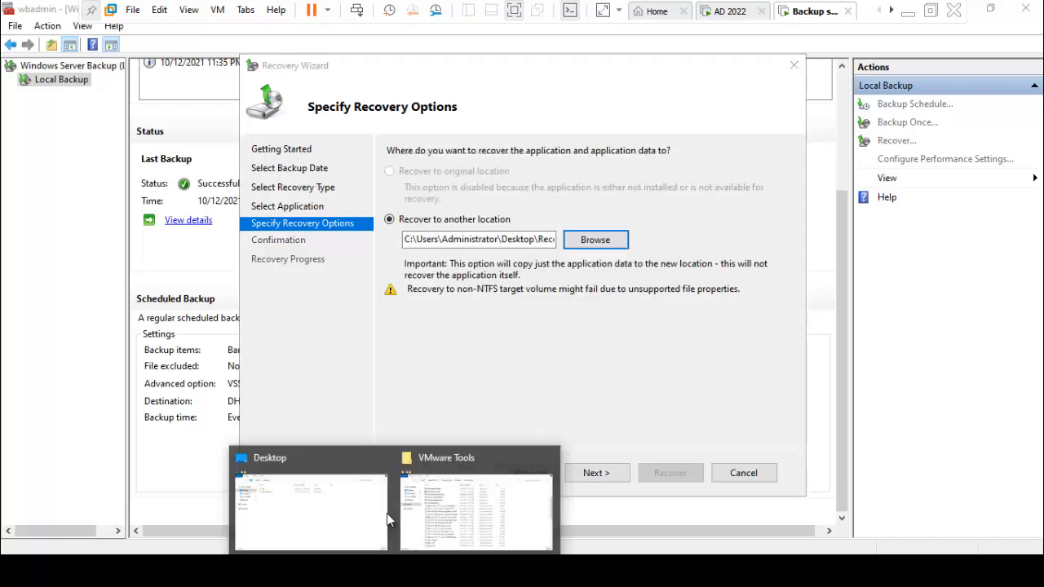
left_click(370, 459)
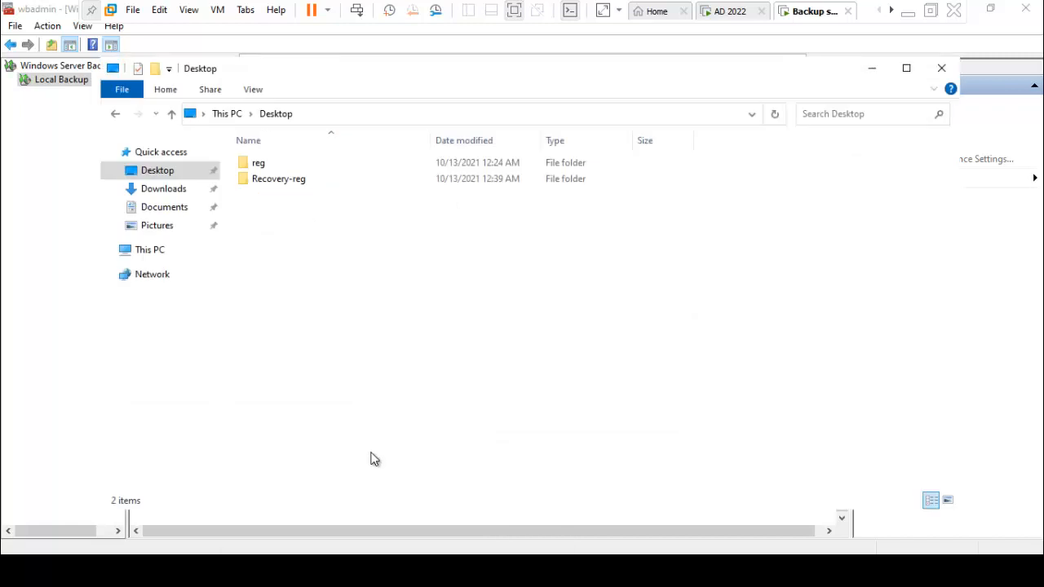
double_click(282, 178)
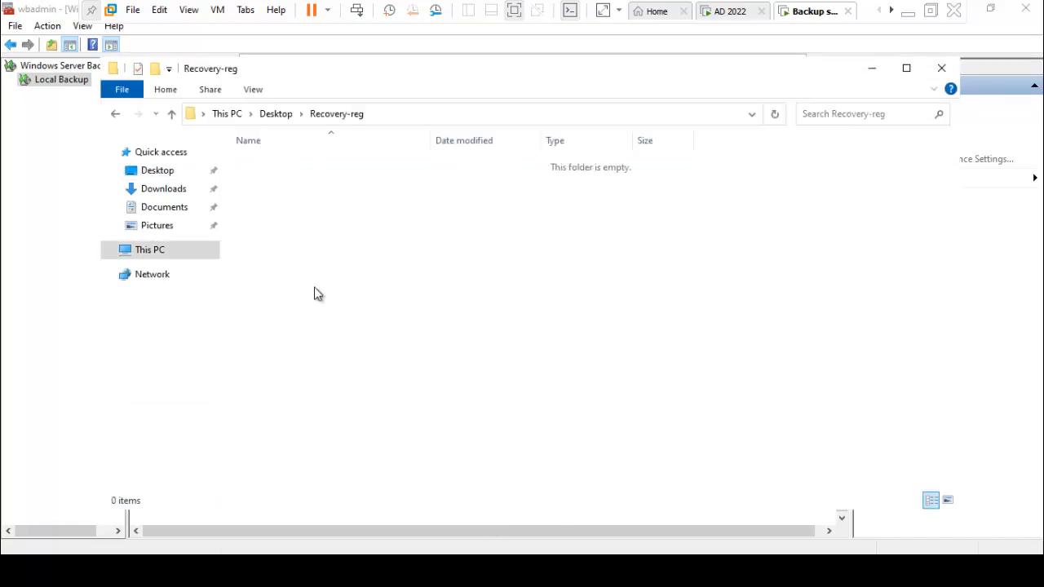
left_click(872, 69)
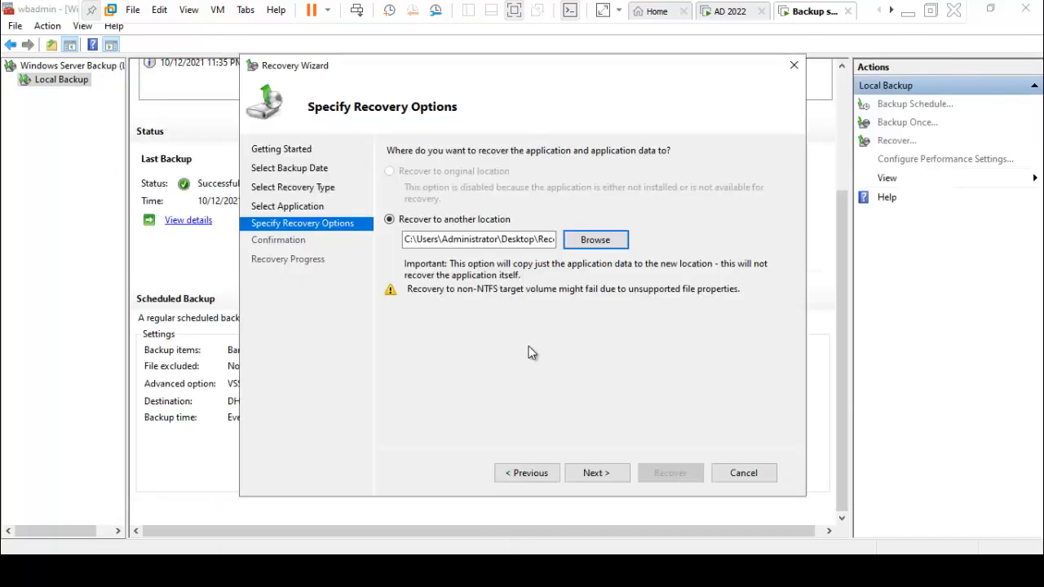
- Run the Registry recovery to the Recovery-reg folder and close the Recovery Wizard
left_click(607, 476)
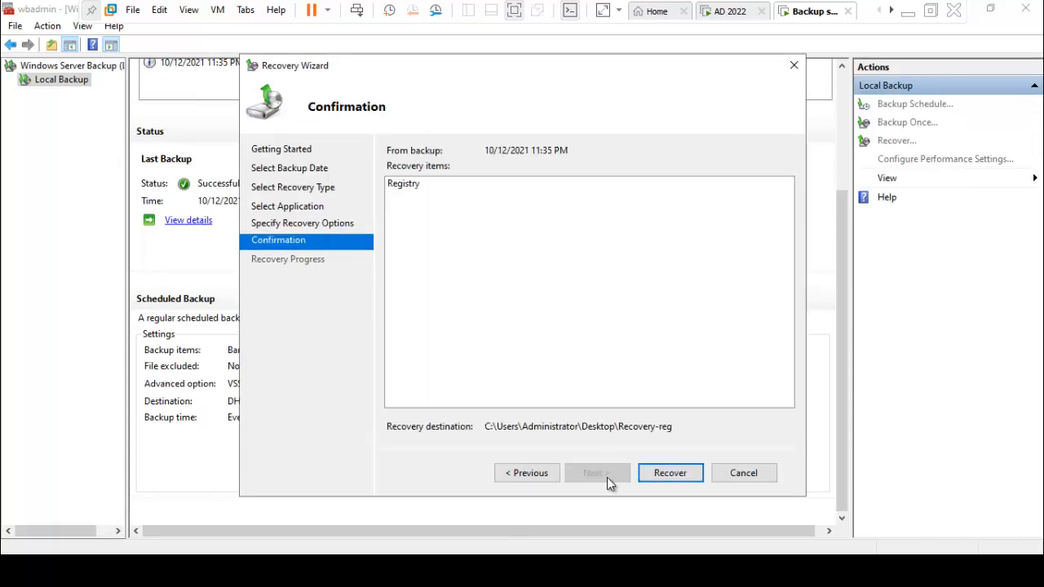
left_click(689, 473)
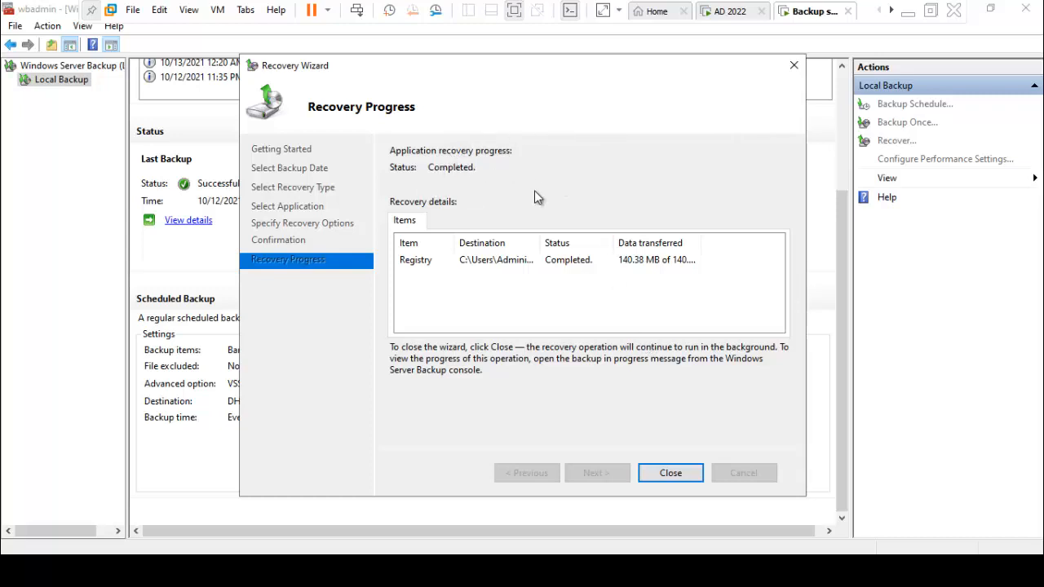
left_click(686, 472)
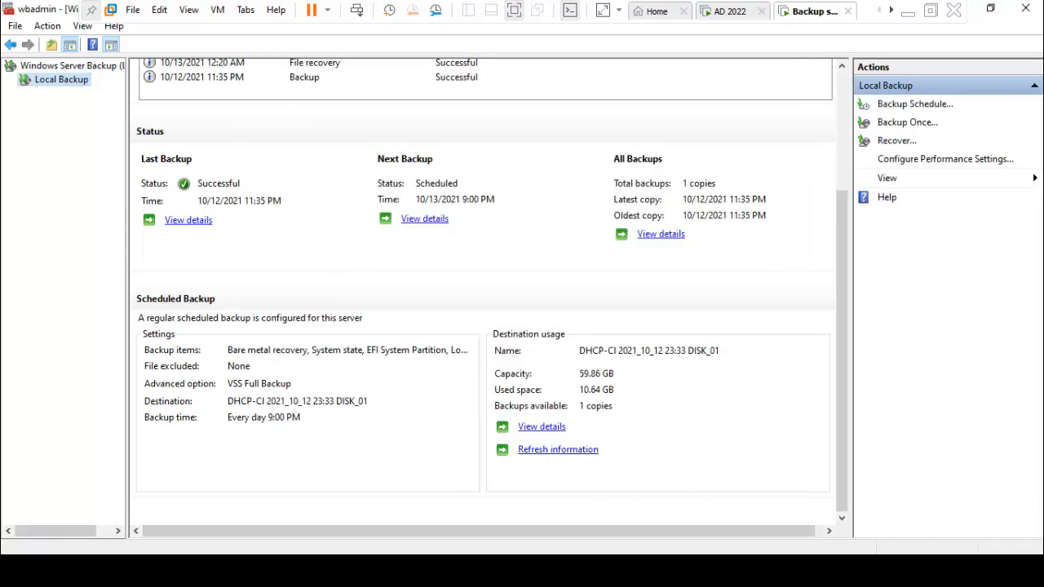
- In File Explorer, open the nested Registry folders inside Recovery-reg to check the recovered registry files
left_click(394, 570)
left_click(338, 526)
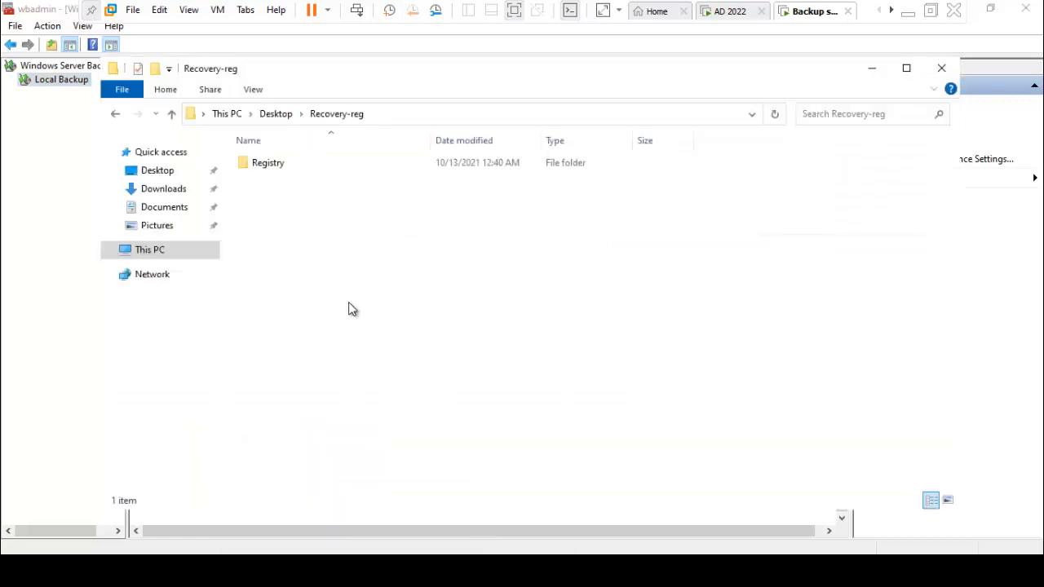
left_click(302, 168)
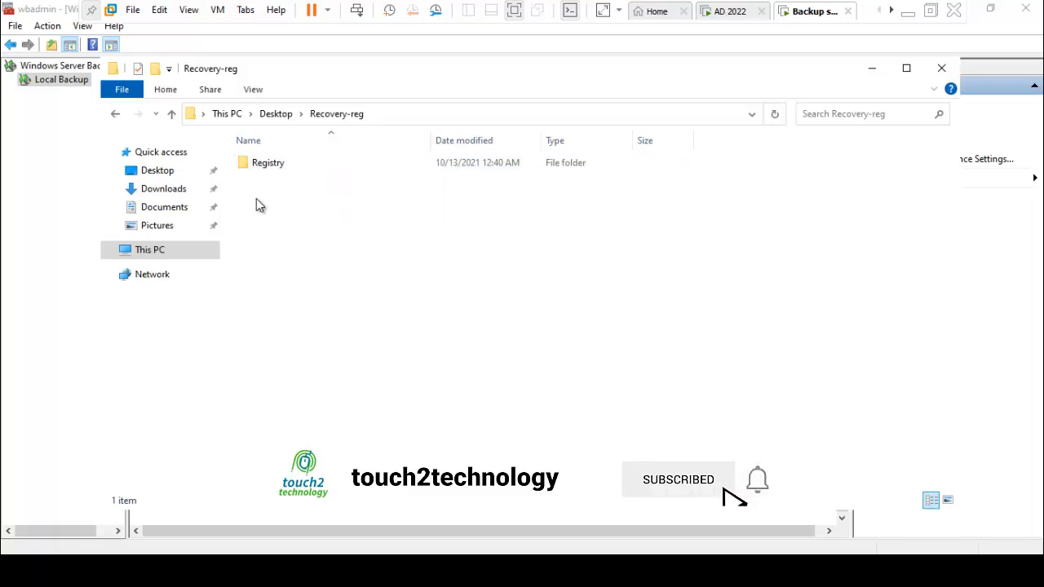
double_click(278, 163)
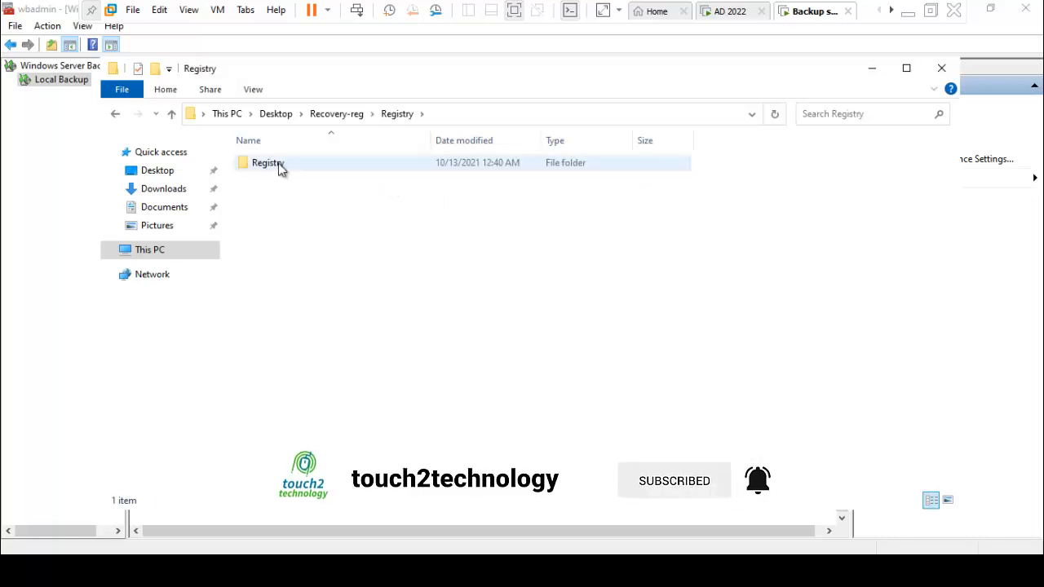
double_click(278, 163)
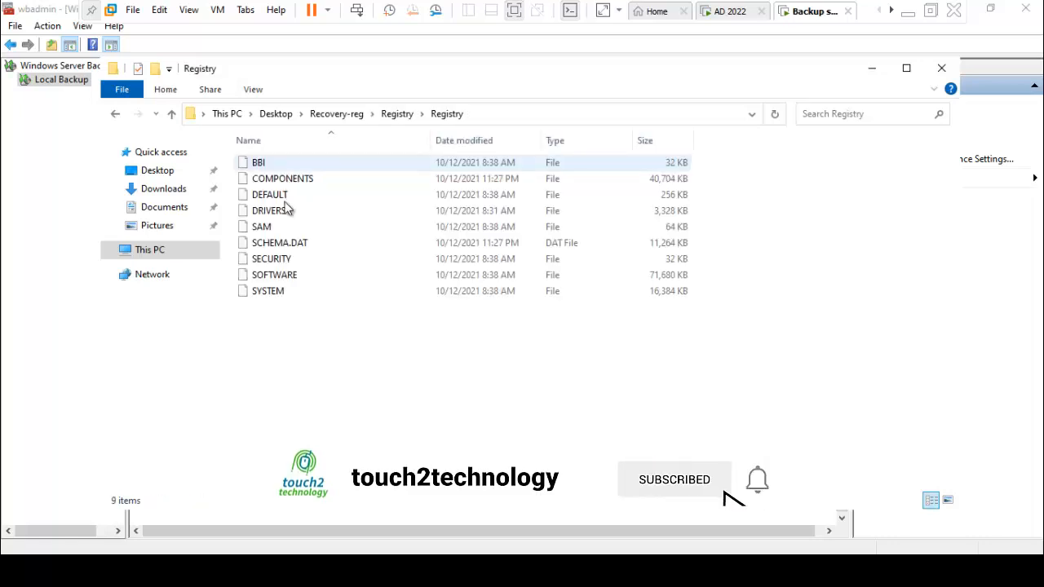